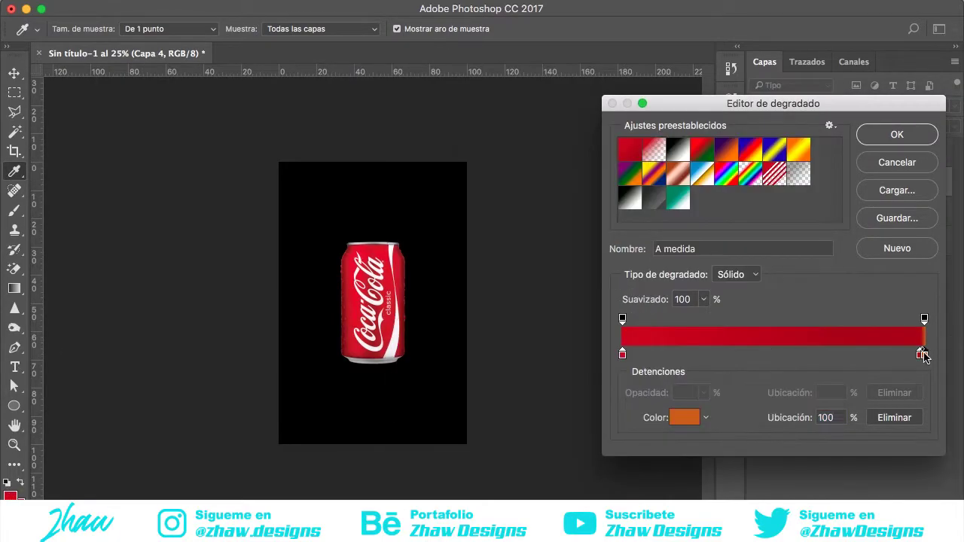
# Fill the background with a red gradient and clip the highlight layer Capa 6 onto the can.
pyautogui.click(897, 135)
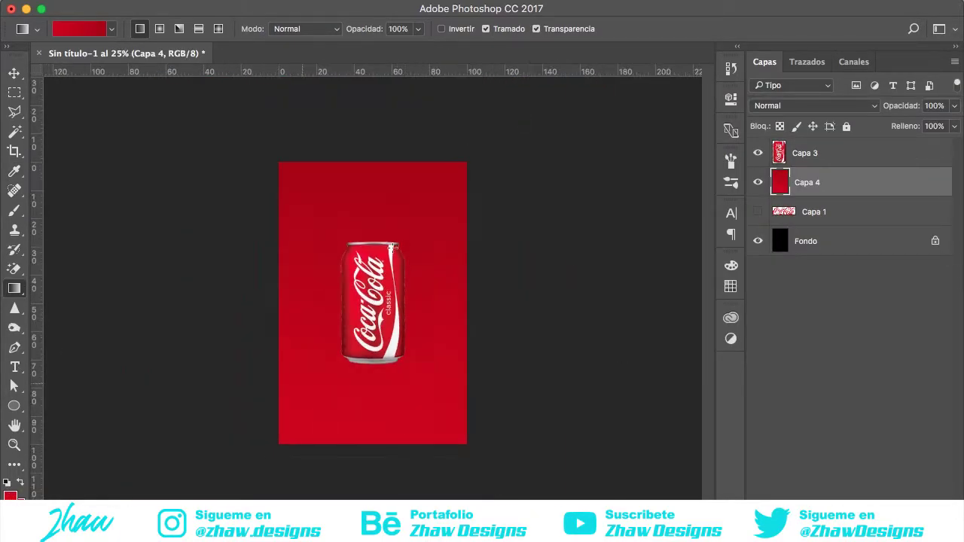
pyautogui.click(757, 183)
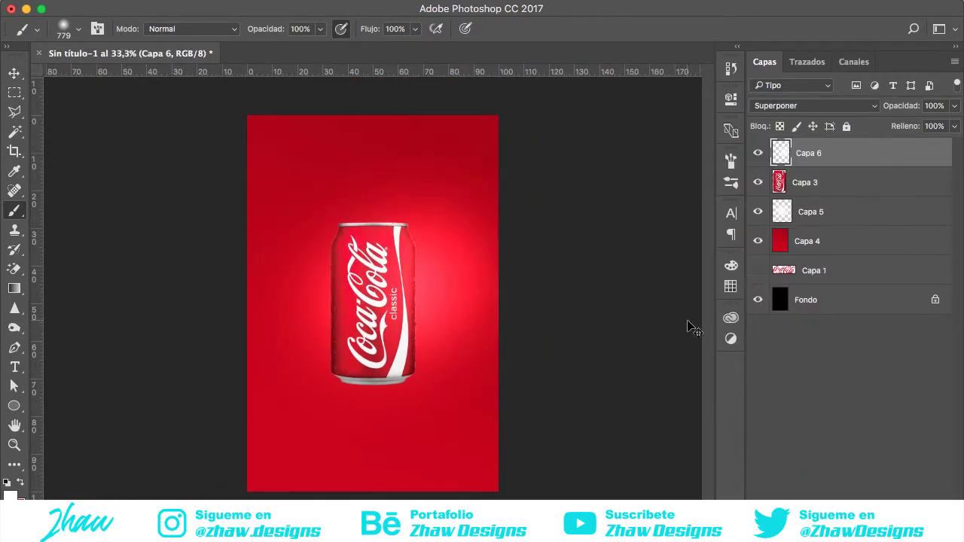
pyautogui.click(695, 402)
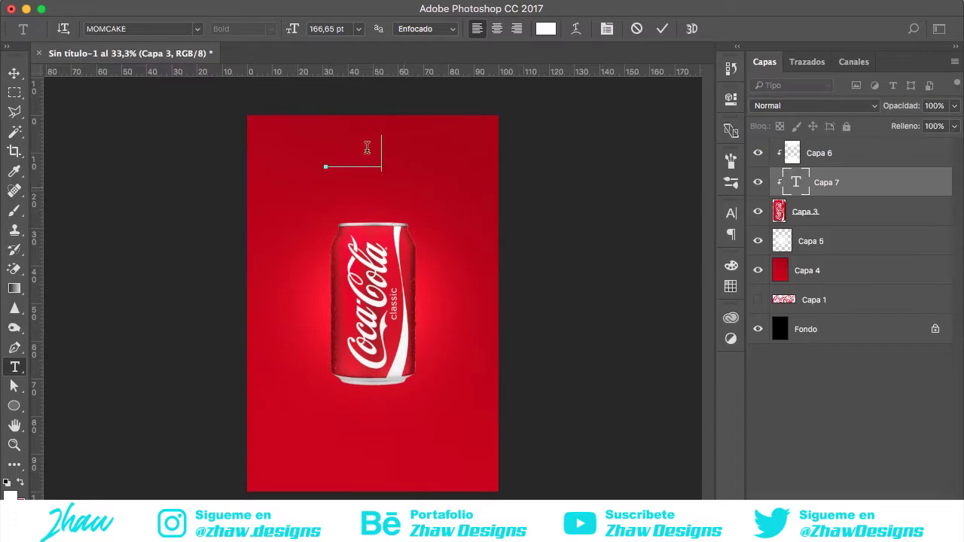
# Set the headline font to Break Dust, release THE from clipping, and tighten its tracking.
pyautogui.click(197, 28)
pyautogui.click(113, 193)
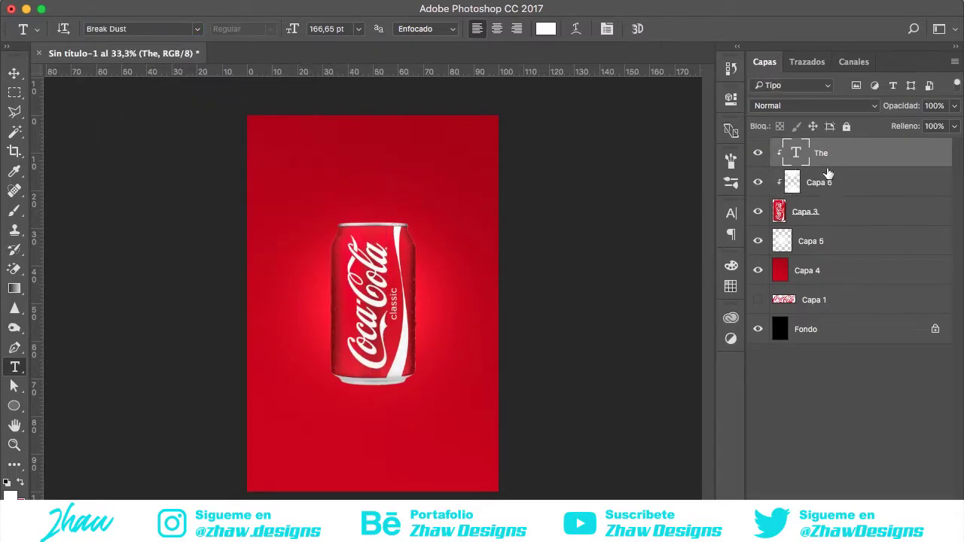
pyautogui.rightClick(828, 174)
pyautogui.keyDown('alt'); pyautogui.click(761, 167); pyautogui.keyUp('alt')
pyautogui.hotkey('ctrl', '+')
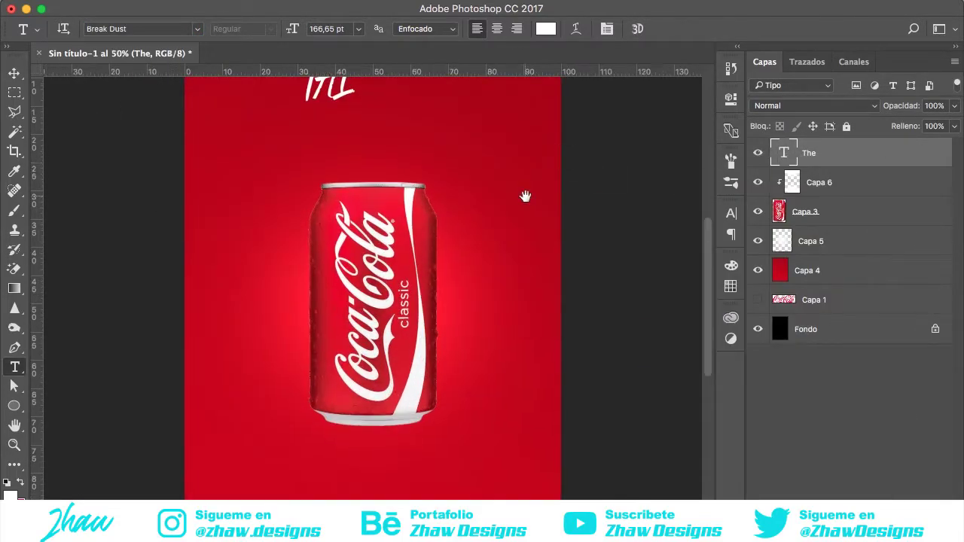
pyautogui.scroll(3, 525, 196)
pyautogui.click(730, 213)
pyautogui.hotkey('ctrl', 'alt', 'q')
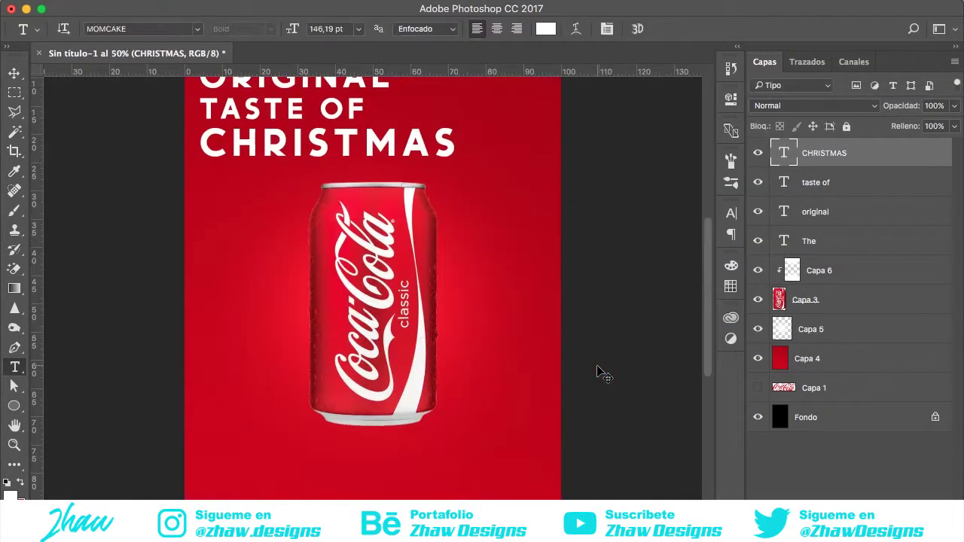
# Shift the four-line headline block right and recentre THE over the lines below.
pyautogui.press('super+1')
pyautogui.click(868, 202)
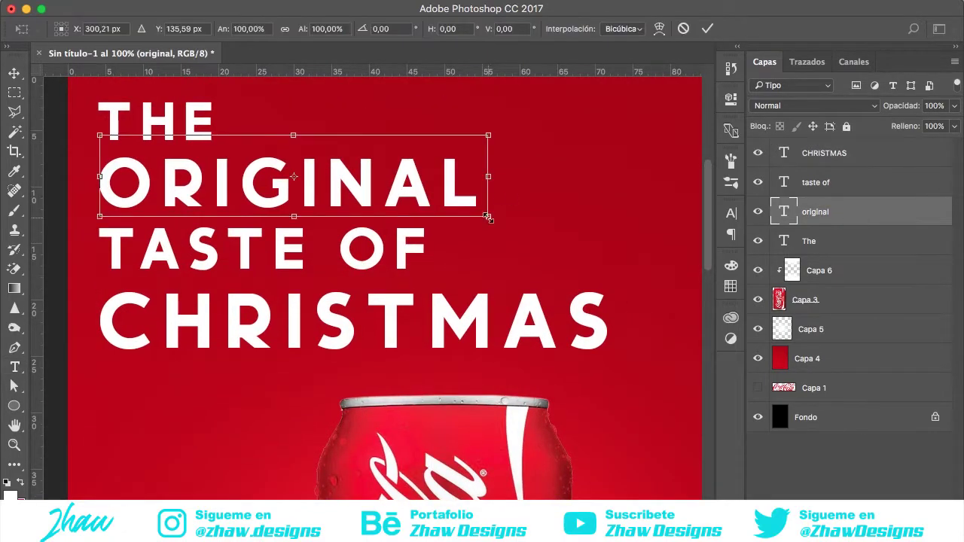
pyautogui.press('super+0')
pyautogui.click(855, 232)
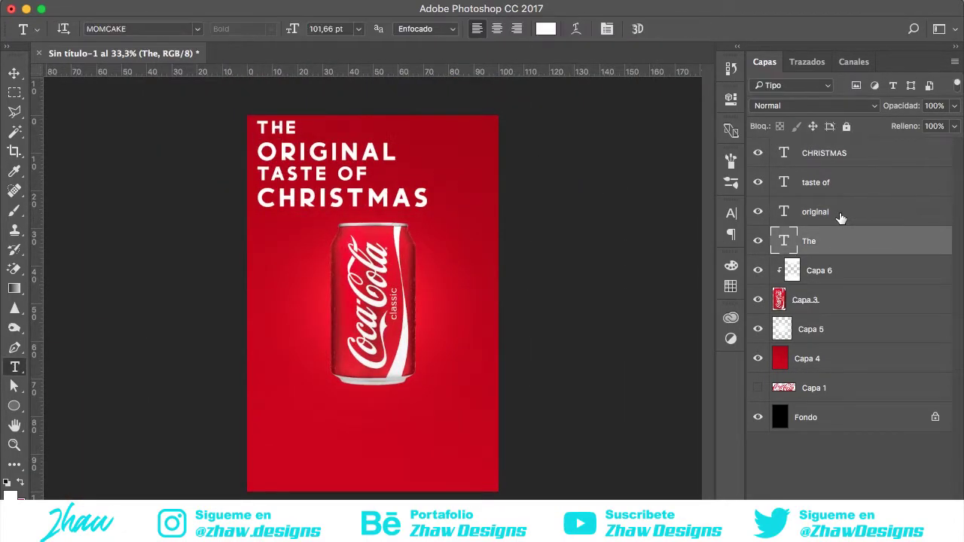
pyautogui.click(839, 213)
pyautogui.press('super+minus')
pyautogui.press('super+plus')
pyautogui.press('super+plus')
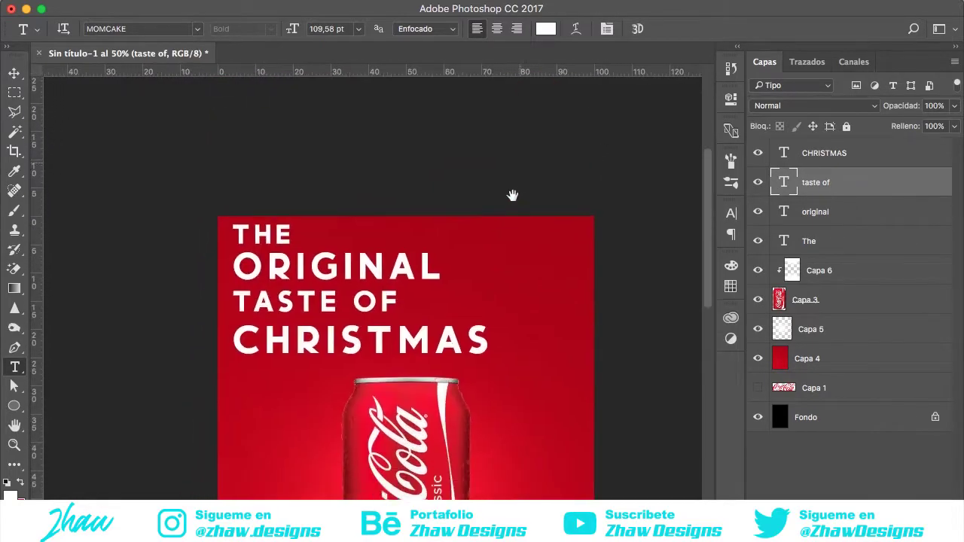
pyautogui.press('super+plus')
pyautogui.click(859, 241)
pyautogui.keyDown('shift'); pyautogui.click(862, 156); pyautogui.keyUp('shift')
pyautogui.moveTo(316, 301); pyautogui.dragTo(377, 301)
pyautogui.moveTo(286, 207); pyautogui.dragTo(413, 207)
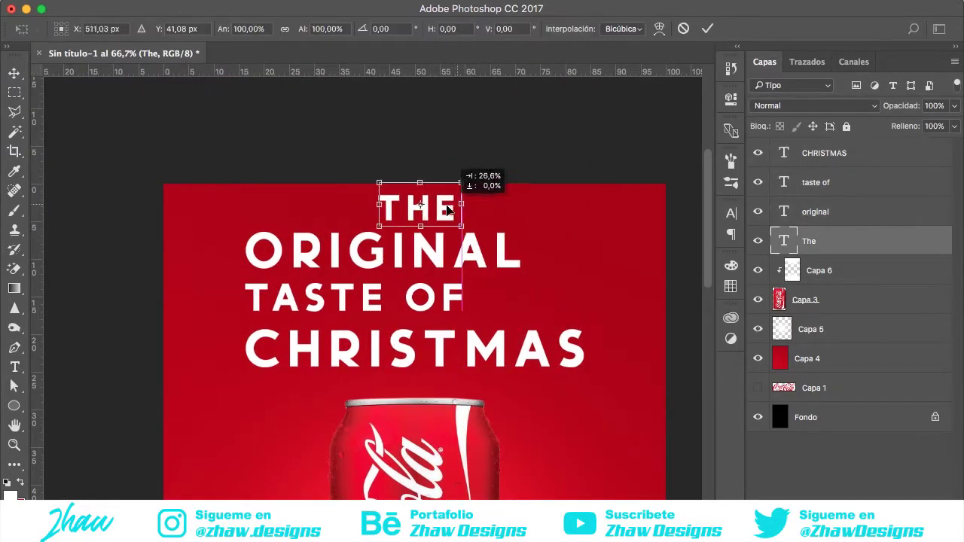
# Nudge the ORIGINAL line into place and scale down and centre TASTE OF.
pyautogui.click(450, 248)
pyautogui.hotkey('ctrl', 't')
pyautogui.moveTo(476, 246); pyautogui.dragTo(482, 242)
pyautogui.press('Return')
pyautogui.press('super+plus')
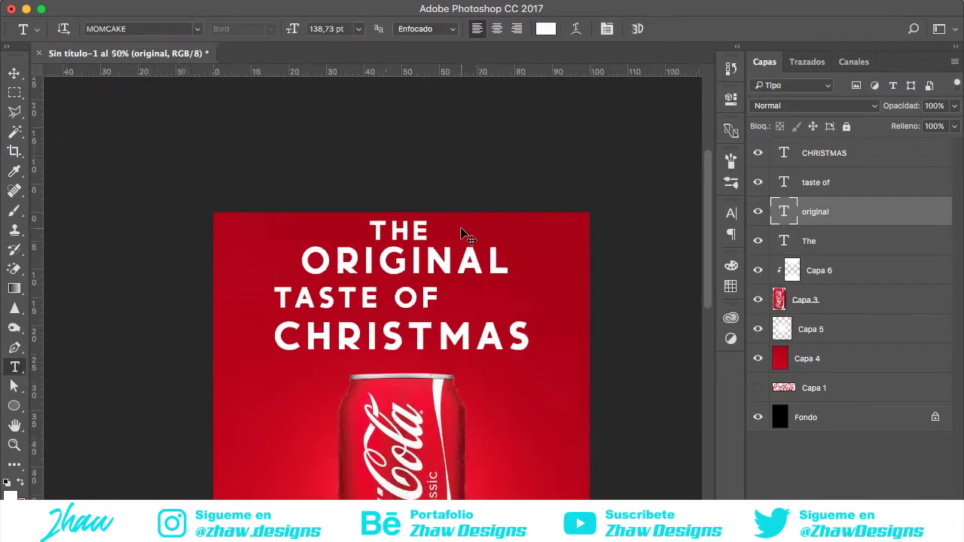
pyautogui.click(505, 285)
pyautogui.hotkey('ctrl', 't')
pyautogui.moveTo(513, 314); pyautogui.dragTo(482, 305)
pyautogui.press('Return')
# Resize the CHRISTMAS line to fit the headline stack.
pyautogui.press('super+minus')
pyautogui.click(861, 153)
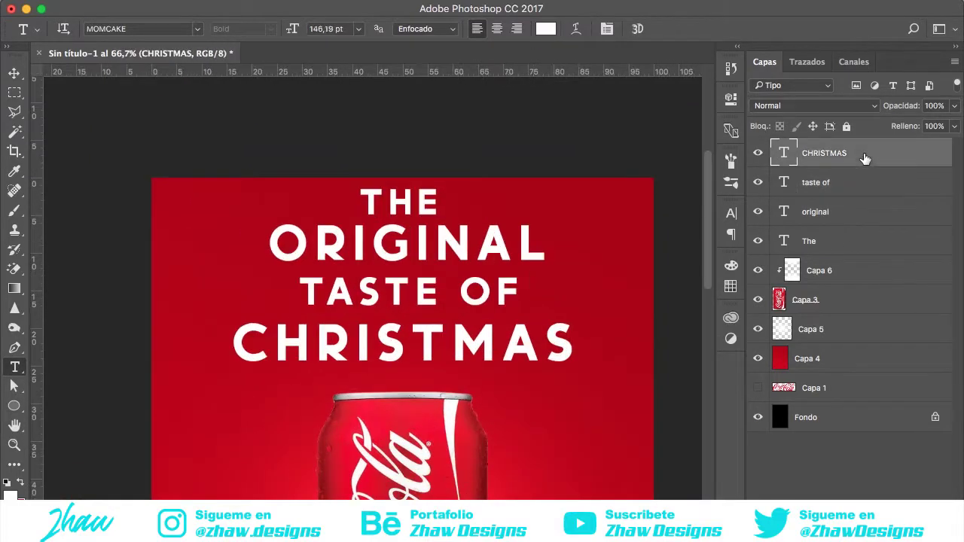
pyautogui.hotkey('ctrl', 't')
pyautogui.moveTo(580, 369); pyautogui.dragTo(572, 362)
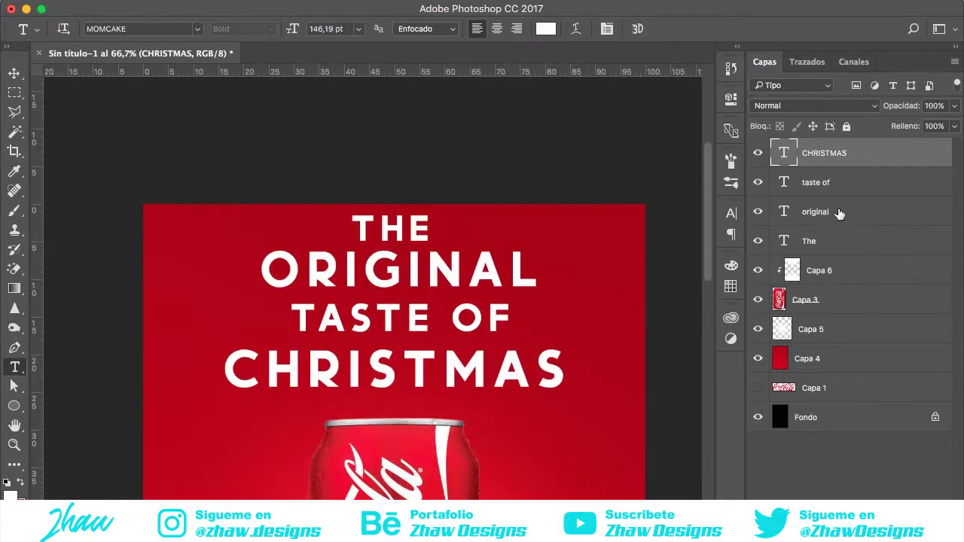
pyautogui.press('Return')
pyautogui.press('super+minus')
pyautogui.press('super+plus')
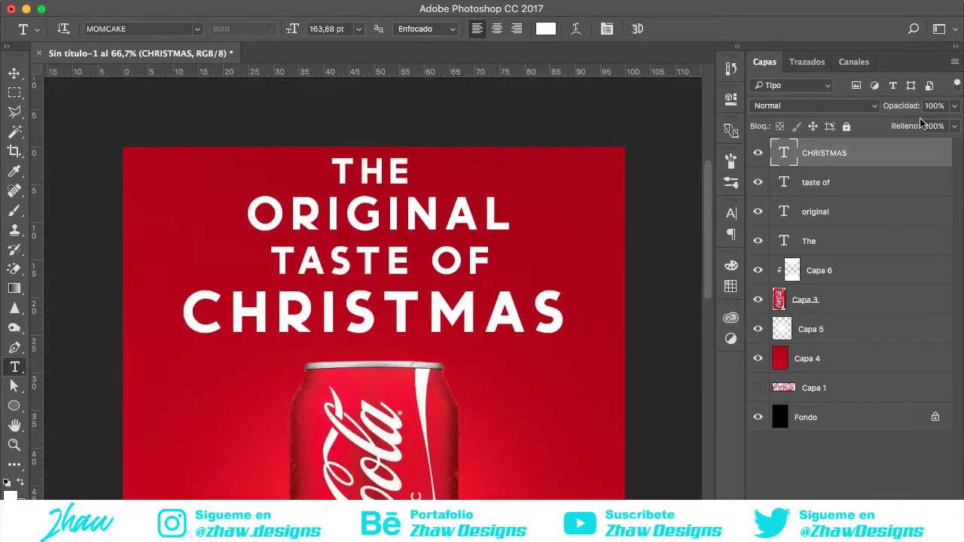
# Place a vertical guide at the poster's centre to align the headline.
pyautogui.keyDown('shift'); pyautogui.click(860, 241); pyautogui.keyUp('shift')
pyautogui.hotkey('ctrl', 't')
pyautogui.rightClick(14, 366)
pyautogui.click(45, 365)
pyautogui.moveTo(34, 365); pyautogui.dragTo(382, 350)
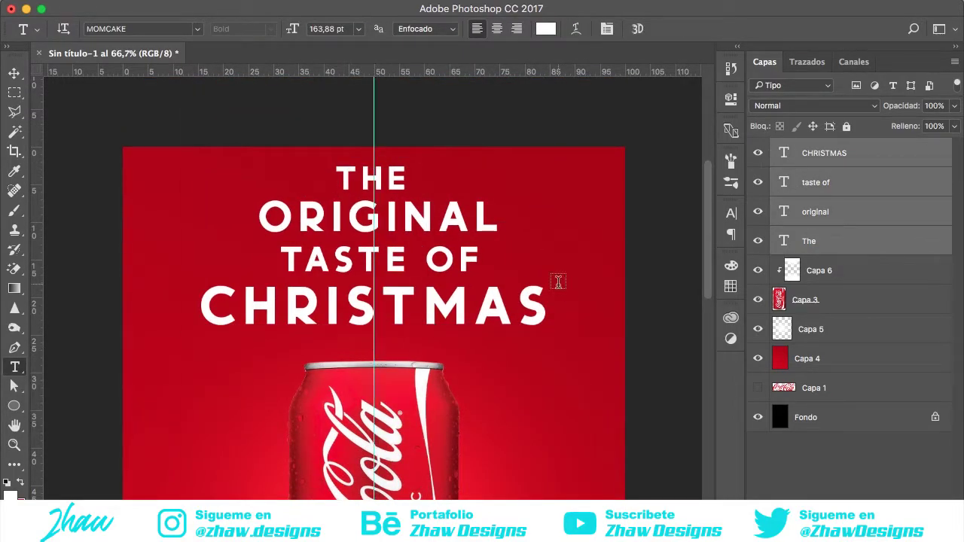
pyautogui.press('super+plus')
pyautogui.press('super+plus')
pyautogui.click(839, 242)
# Check the ORIGINAL and CHRISTMAS lines against the centre guide and confirm the adjustments.
pyautogui.press('super+minus')
pyautogui.click(839, 213)
pyautogui.press('super+t')
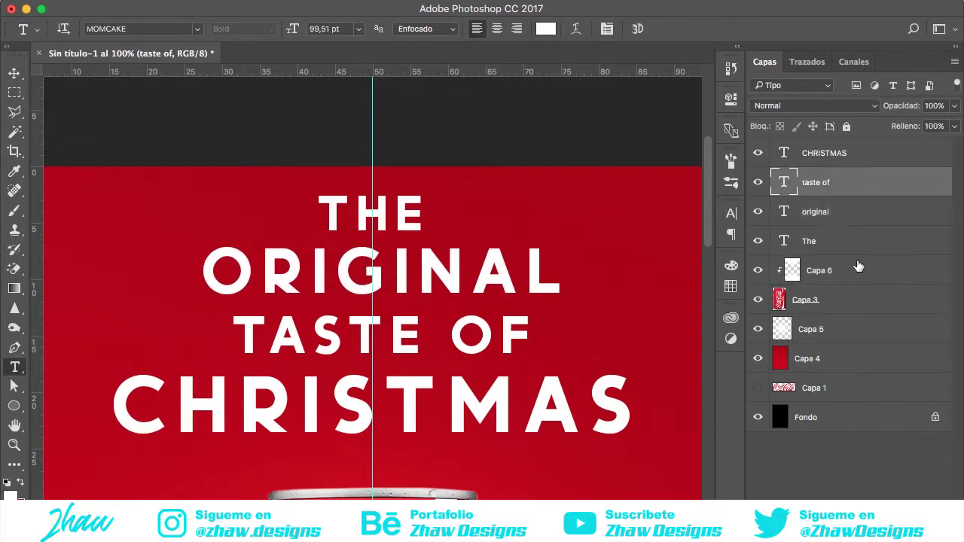
pyautogui.click(858, 153)
pyautogui.press('super+t')
pyautogui.press('Return')
pyautogui.press('super+minus')
pyautogui.press('super+minus')
pyautogui.press('super+minus')
pyautogui.click(837, 241)
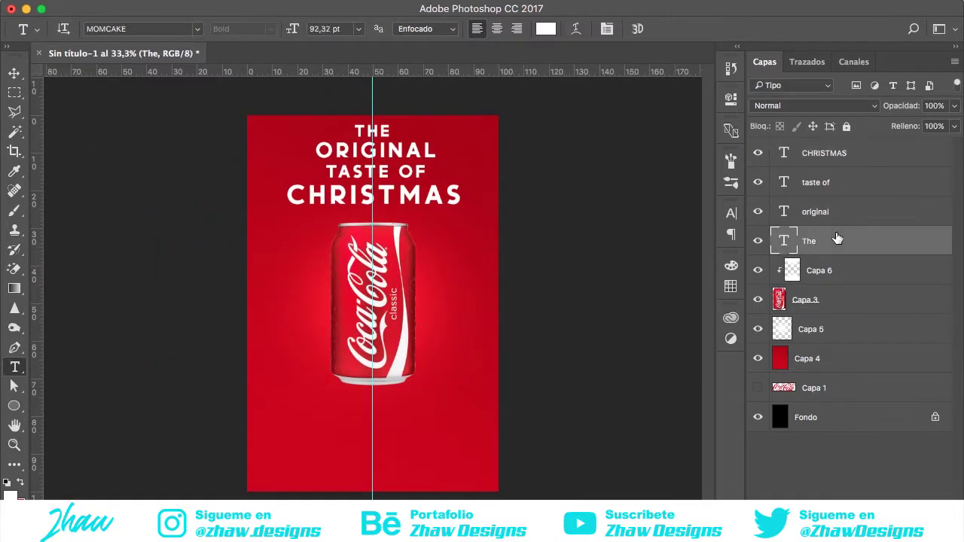
# Remove the centre guide and scale the can and its light layers to 85%.
pyautogui.click(527, 344)
pyautogui.click(828, 270)
pyautogui.keyDown('shift'); pyautogui.click(851, 329); pyautogui.keyUp('shift')
pyautogui.press('super+t')
pyautogui.moveTo(498, 491); pyautogui.dragTo(467, 456)
pyautogui.press('Return')
pyautogui.click(859, 182)
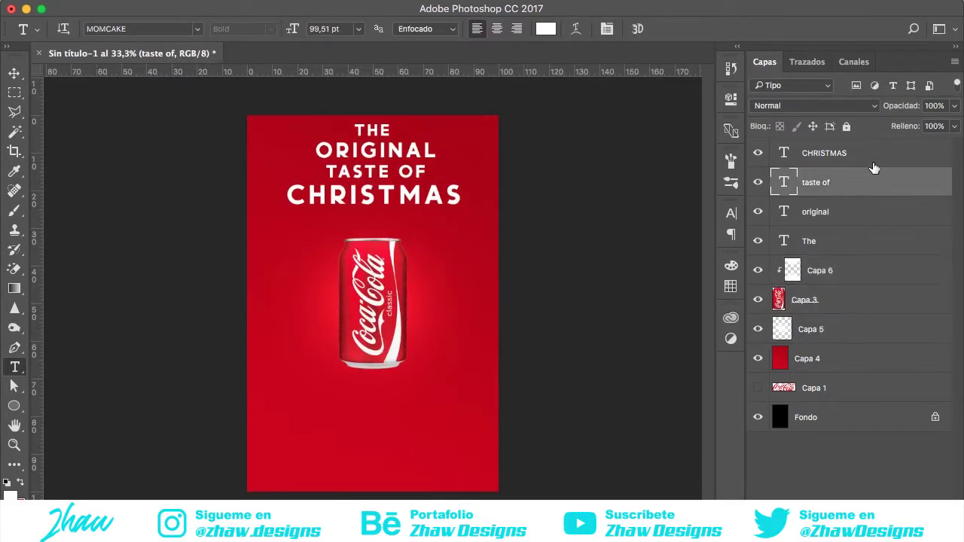
pyautogui.click(843, 241)
pyautogui.keyDown('shift'); pyautogui.click(863, 155); pyautogui.keyUp('shift')
pyautogui.press('super+t')
# Paint a red glow behind the can on a Superponer-blended layer.
pyautogui.press('Return')
pyautogui.press('b')
pyautogui.click(813, 105)
pyautogui.click(783, 256)
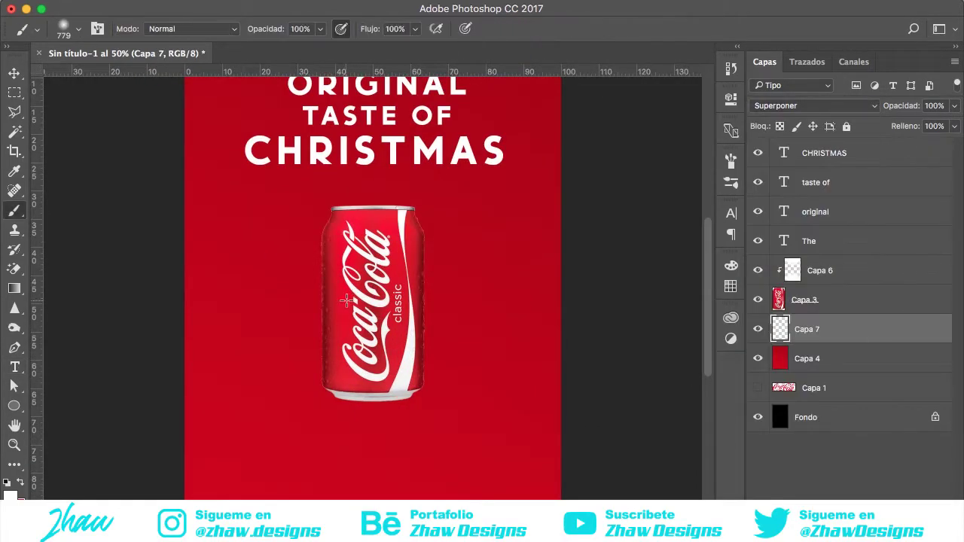
pyautogui.click(372, 301)
# Paint a flat black shadow under the can with a 134 brush at 35% opacity.
pyautogui.press('super+minus')
pyautogui.press('super+shift+alt+n')
pyautogui.moveTo(432, 440); pyautogui.dragTo(371, 445)
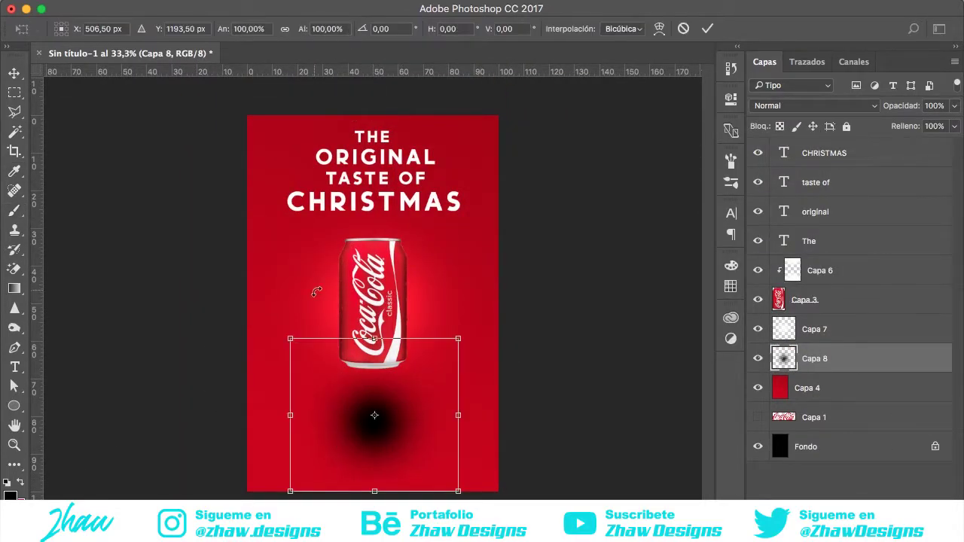
pyautogui.press('super+t')
pyautogui.moveTo(372, 402); pyautogui.dragTo(373, 408)
pyautogui.write('35')
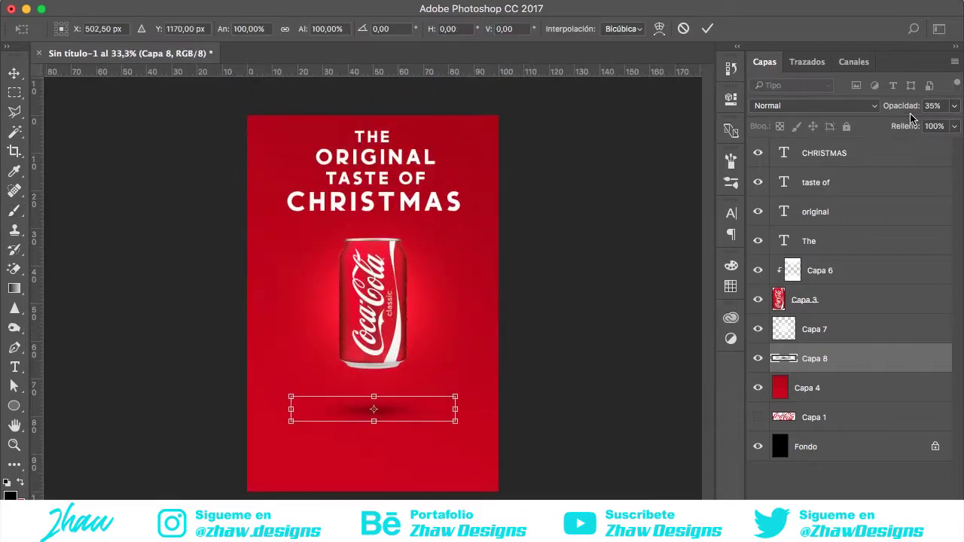
pyautogui.press('Return')
pyautogui.click(934, 105)
pyautogui.write('35')
pyautogui.press('Return')
# Scale the four headline text layers down together.
pyautogui.click(808, 241)
pyautogui.keyDown('shift'); pyautogui.click(824, 153); pyautogui.keyUp('shift')
pyautogui.press('super+t')
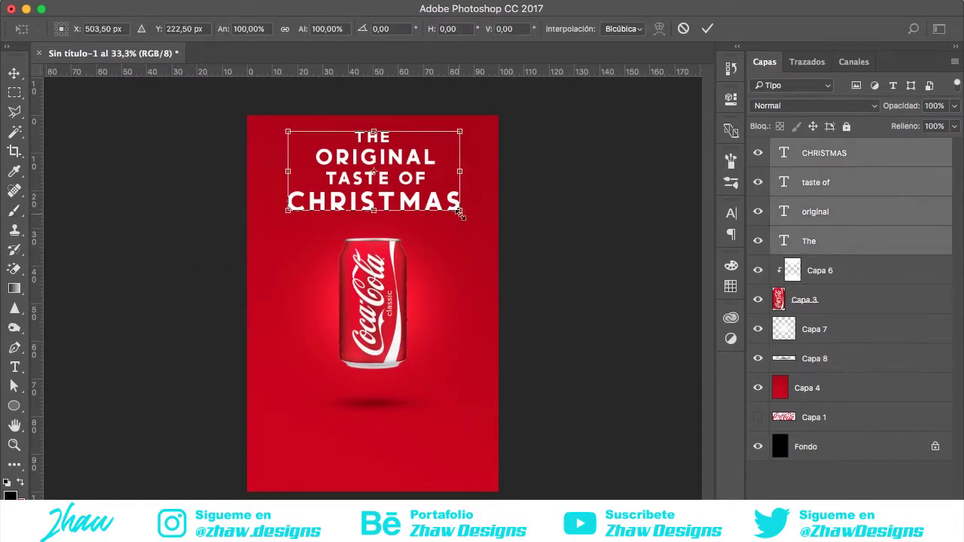
pyautogui.moveTo(463, 210); pyautogui.dragTo(454, 206)
pyautogui.press('Return')
pyautogui.click(844, 214)
pyautogui.click(862, 242)
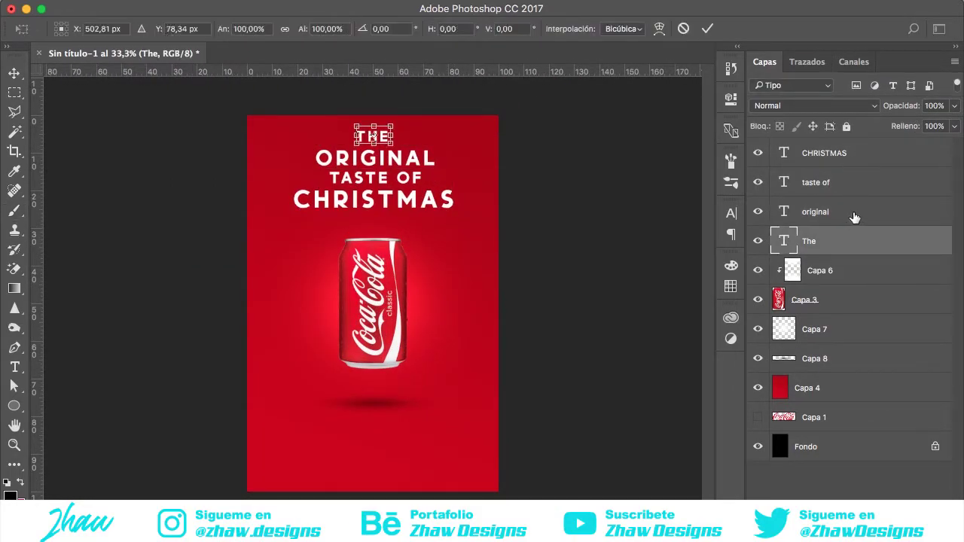
pyautogui.keyDown('shift'); pyautogui.click(849, 216); pyautogui.keyUp('shift')
pyautogui.keyDown('shift'); pyautogui.click(854, 180); pyautogui.keyUp('shift')
pyautogui.click(842, 154)
pyautogui.press('b')
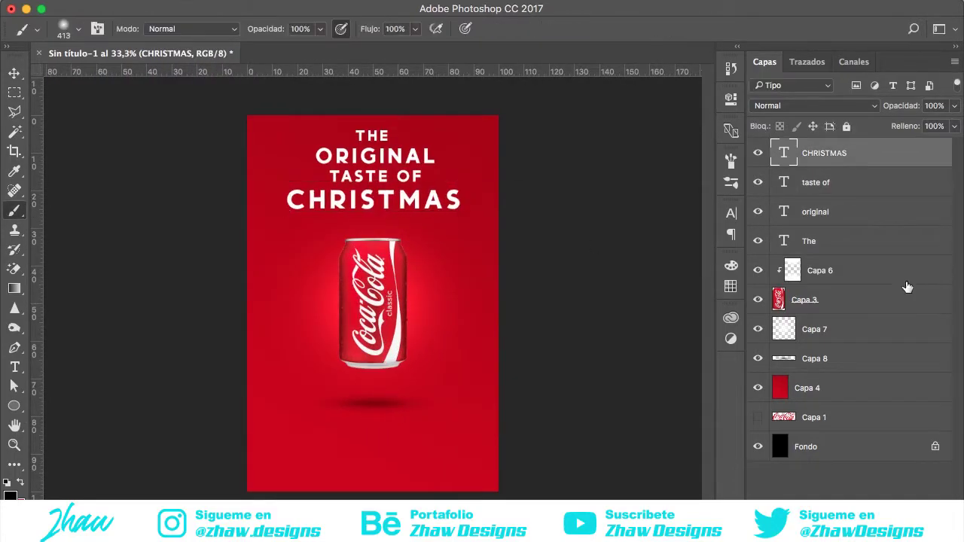
# Show the Coca-Cola logo, whiten it with Hue/Saturation lightness, and shrink it at the bottom centre.
pyautogui.click(836, 417)
pyautogui.moveTo(788, 384); pyautogui.dragTo(866, 457)
pyautogui.press('super+t')
pyautogui.moveTo(444, 422); pyautogui.dragTo(419, 457)
pyautogui.press('super+u')
pyautogui.moveTo(729, 311); pyautogui.dragTo(723, 311)
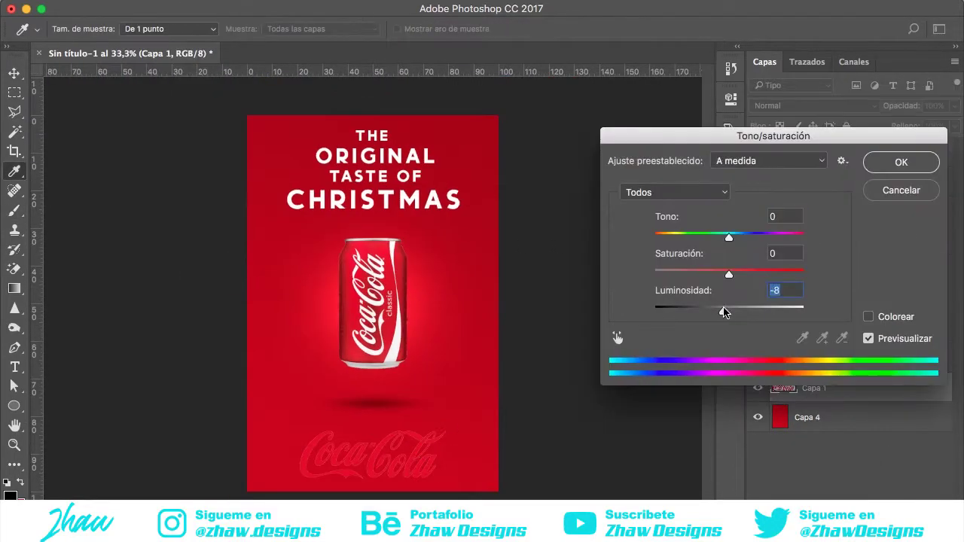
pyautogui.press('Return')
pyautogui.press('super+plus')
pyautogui.press('super+t')
pyautogui.moveTo(527, 317); pyautogui.dragTo(502, 301)
pyautogui.press('Return')
pyautogui.press('super+t')
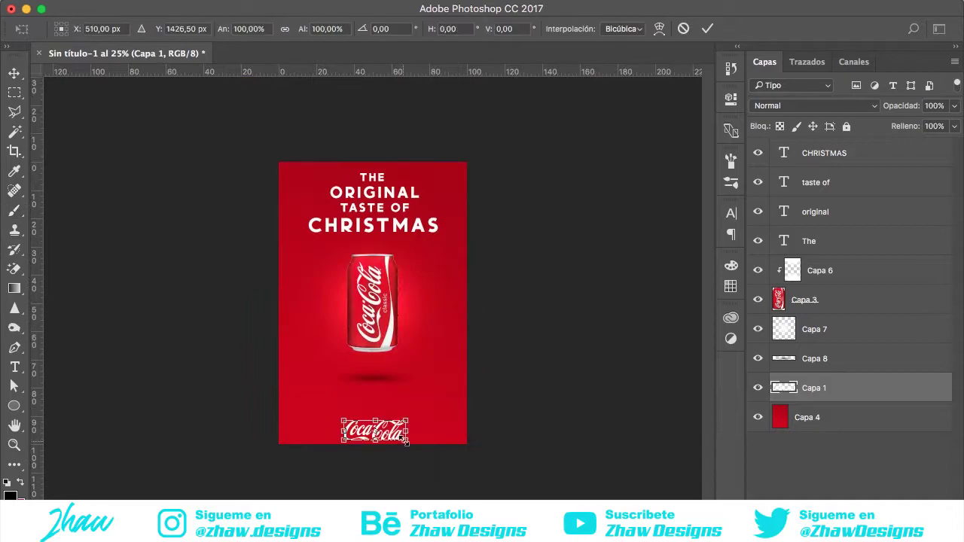
pyautogui.press('Return')
# Duplicate the can layer Capa 3.
pyautogui.press('super+plus')
pyautogui.press('b')
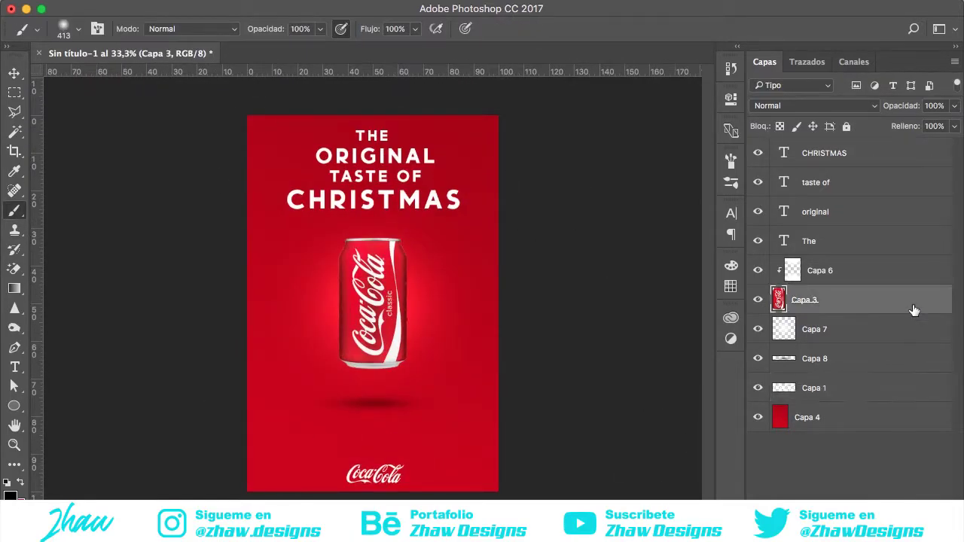
pyautogui.press('super+j')
pyautogui.moveTo(373, 301); pyautogui.dragTo(422, 302)
# Move the can copy below the original, scale and tilt it, and paste in the ice cubes.
pyautogui.moveTo(888, 300); pyautogui.dragTo(889, 335)
pyautogui.click(866, 270)
pyautogui.rightClick(866, 271)
pyautogui.press('Escape')
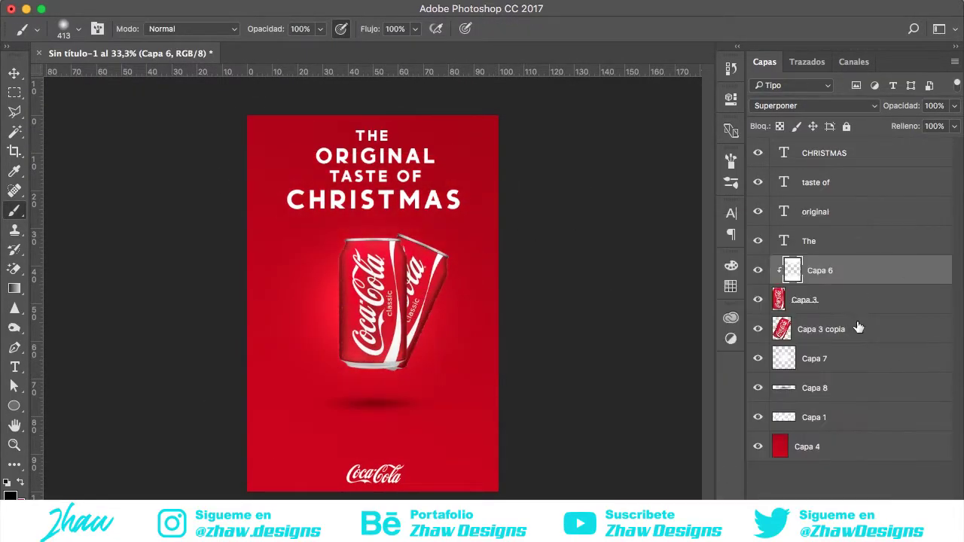
pyautogui.click(858, 329)
pyautogui.press('super+t')
pyautogui.press('super+plus')
pyautogui.press('super+minus')
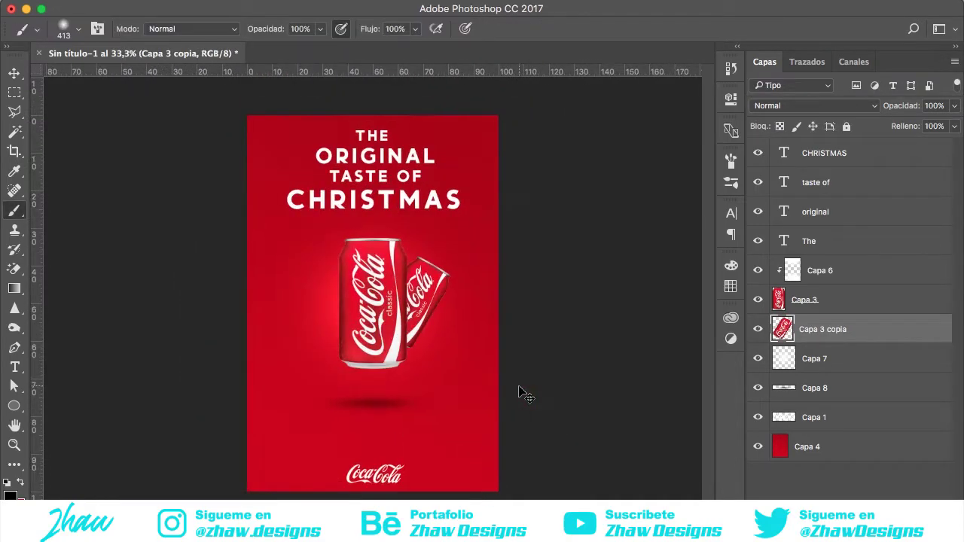
pyautogui.moveTo(516, 394); pyautogui.dragTo(530, 340)
pyautogui.press('Return')
pyautogui.press('super+plus')
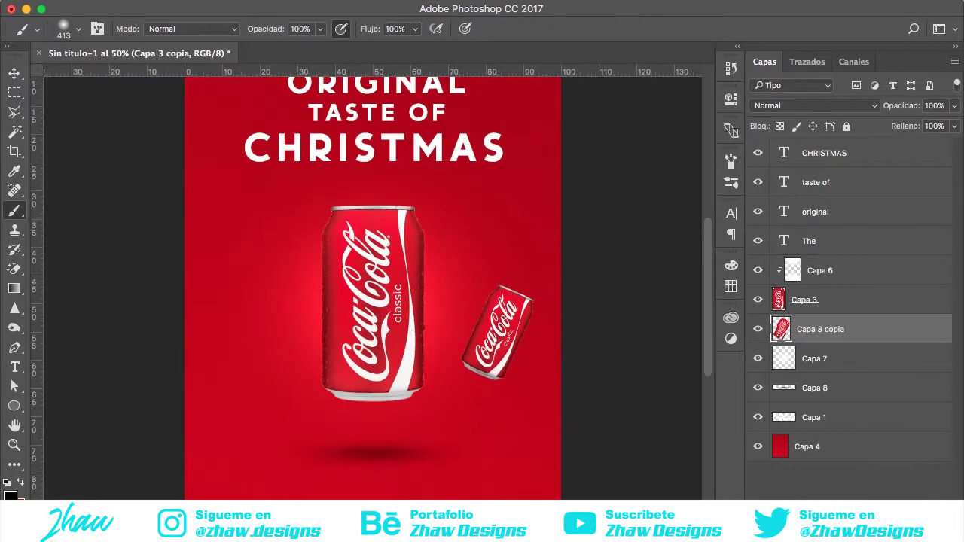
pyautogui.press('super+plus')
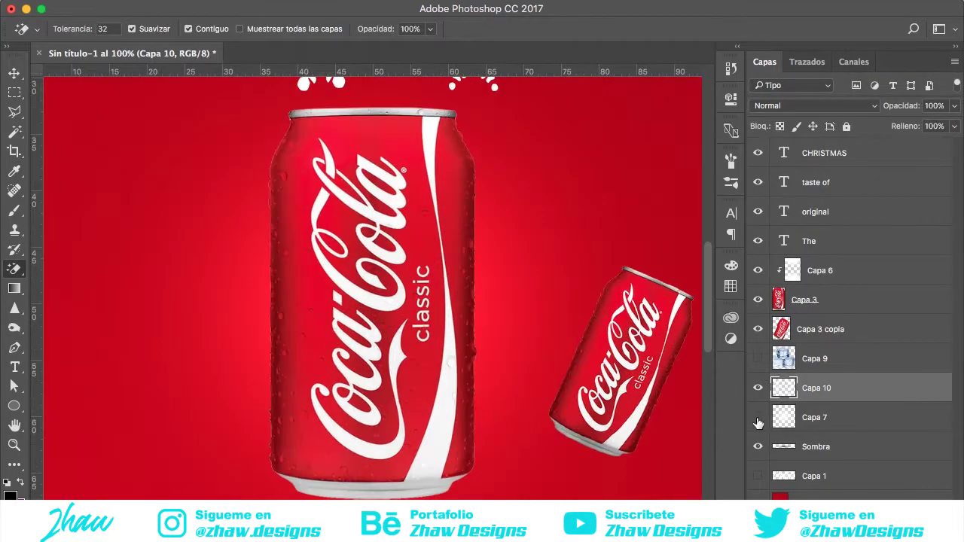
# Move the glow layer above the can copy and set Capa 10 and Capa 10 copia to 8% opacity.
pyautogui.moveTo(798, 417); pyautogui.dragTo(855, 321)
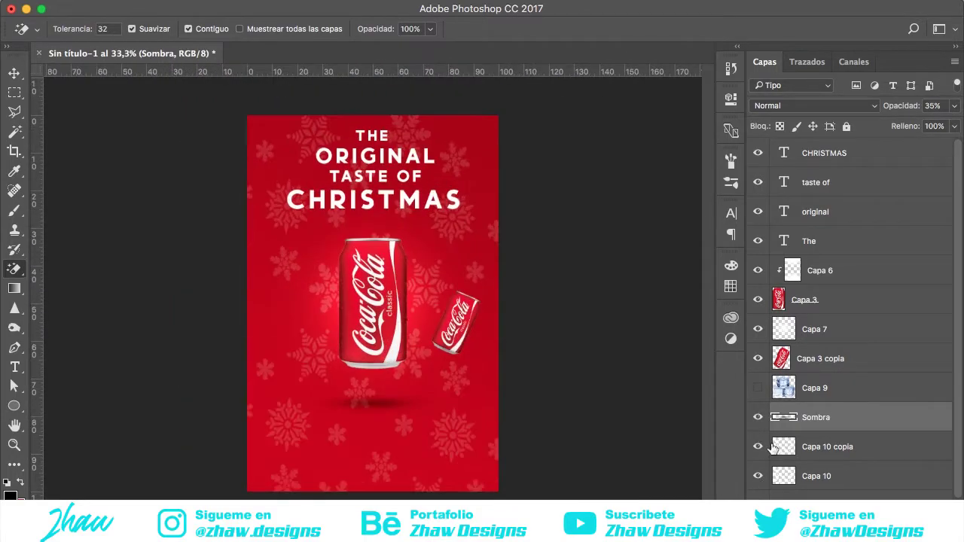
pyautogui.click(98, 267)
pyautogui.hotkey('ctrl', 't')
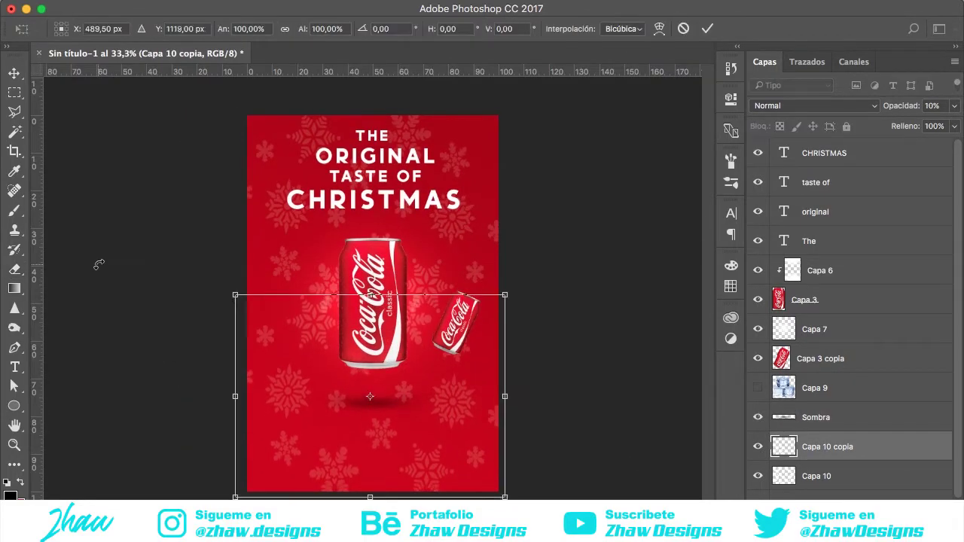
pyautogui.hotkey('ctrl', 't')
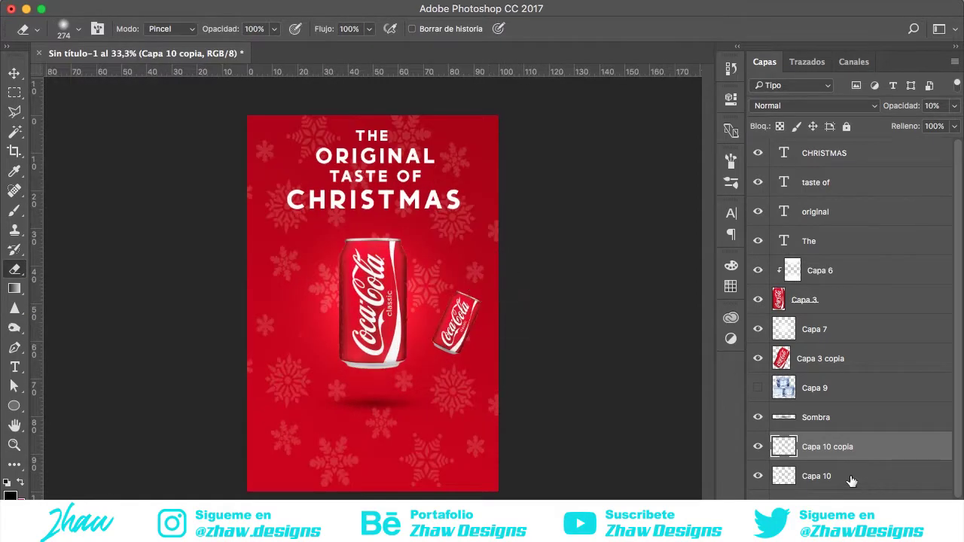
pyautogui.keyDown('shift'); pyautogui.click(851, 480); pyautogui.keyUp('shift')
pyautogui.click(932, 105)
pyautogui.write('3')
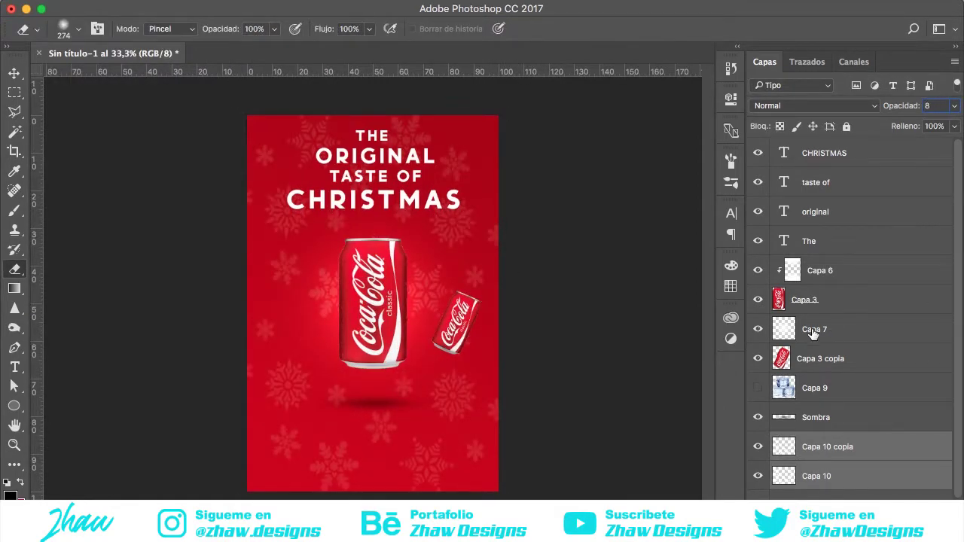
# Show the ice cubes layer and move it above the can.
pyautogui.click(813, 334)
pyautogui.click(757, 388)
pyautogui.moveTo(873, 394); pyautogui.dragTo(866, 300)
# Release the ice cubes from the clipping mask and re-clip Capa 6 onto the can.
pyautogui.rightClick(866, 300)
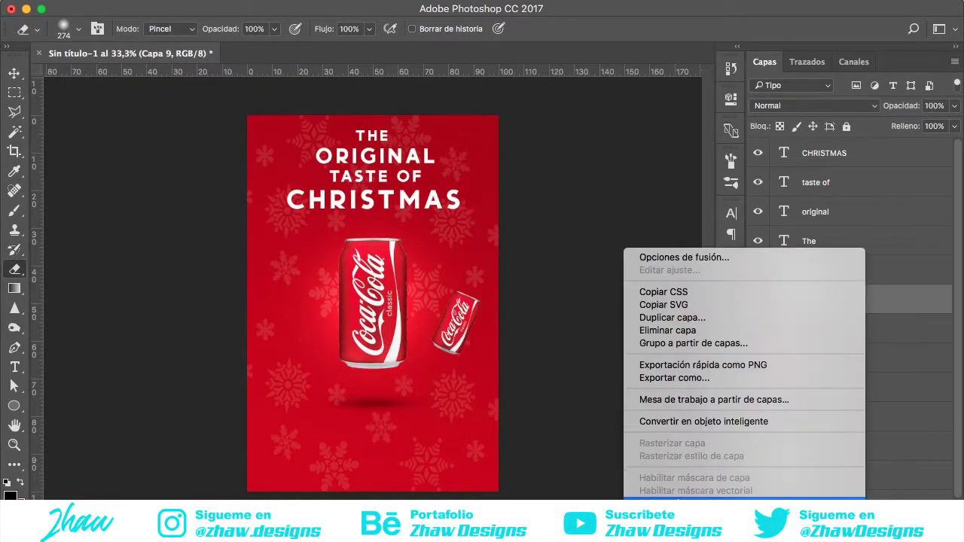
pyautogui.click(715, 504)
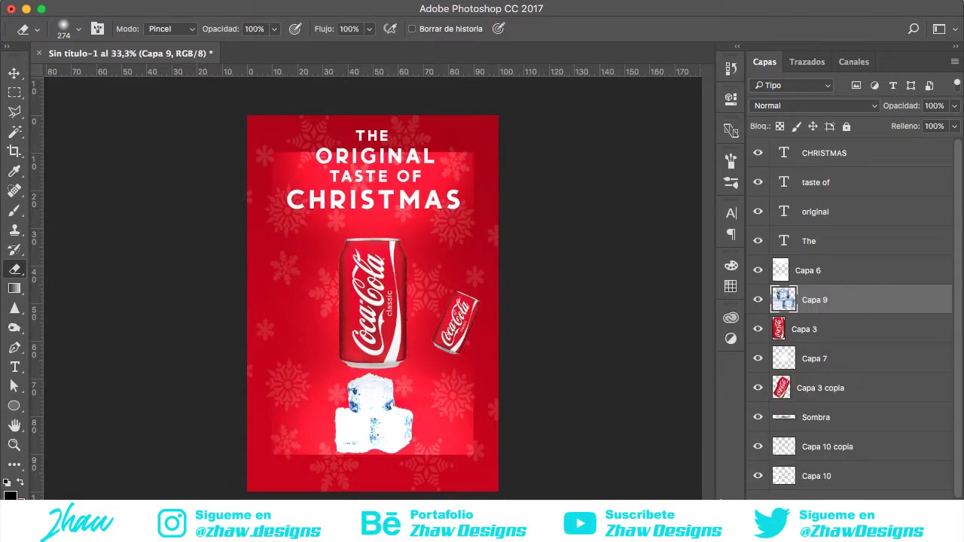
pyautogui.moveTo(828, 271); pyautogui.dragTo(834, 303)
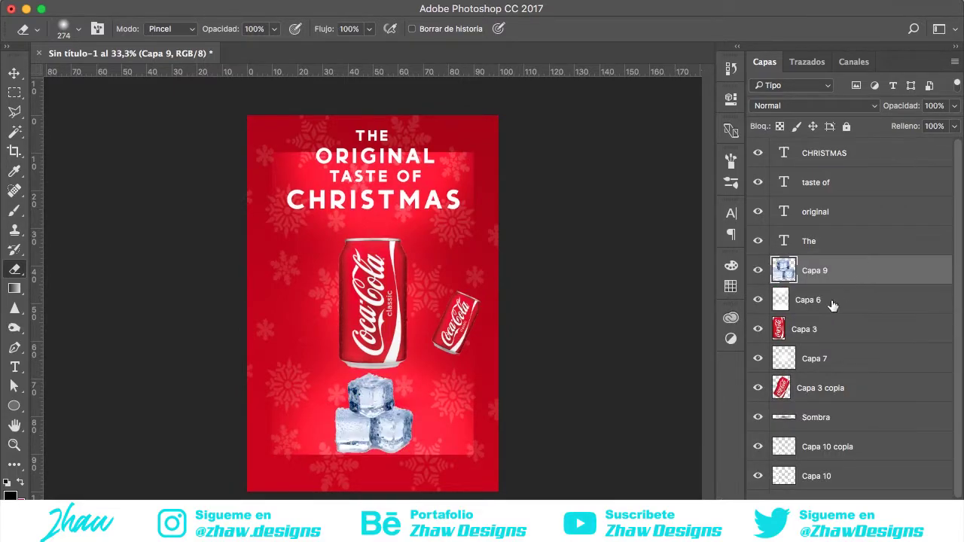
pyautogui.rightClick(849, 303)
pyautogui.click(752, 305)
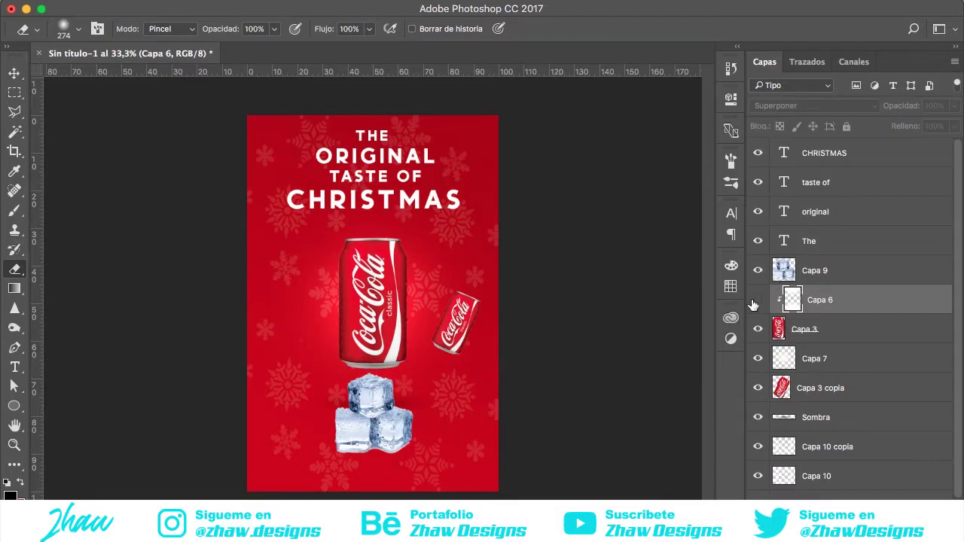
# Shrink the ice cubes to about 58% against the can's lower right edge.
pyautogui.click(814, 270)
pyautogui.hotkey('ctrl', '+')
pyautogui.hotkey('ctrl', 't')
pyautogui.moveTo(377, 451)
pyautogui.mouseDown()
pyautogui.moveTo(359, 383)
pyautogui.moveTo(484, 387)
pyautogui.mouseUp()
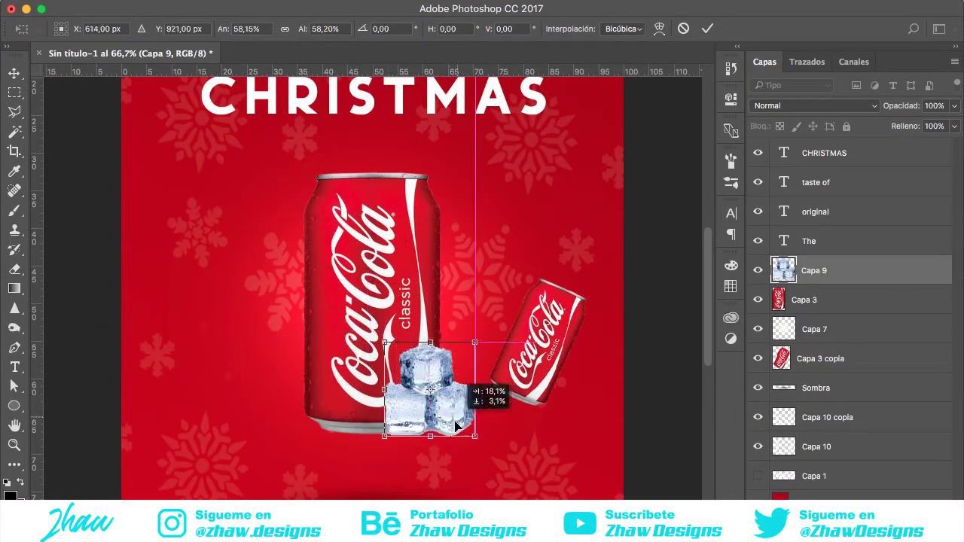
pyautogui.press('Return')
pyautogui.hotkey('ctrl', '+')
pyautogui.hotkey('ctrl', '+')
pyautogui.hotkey('ctrl', '+')
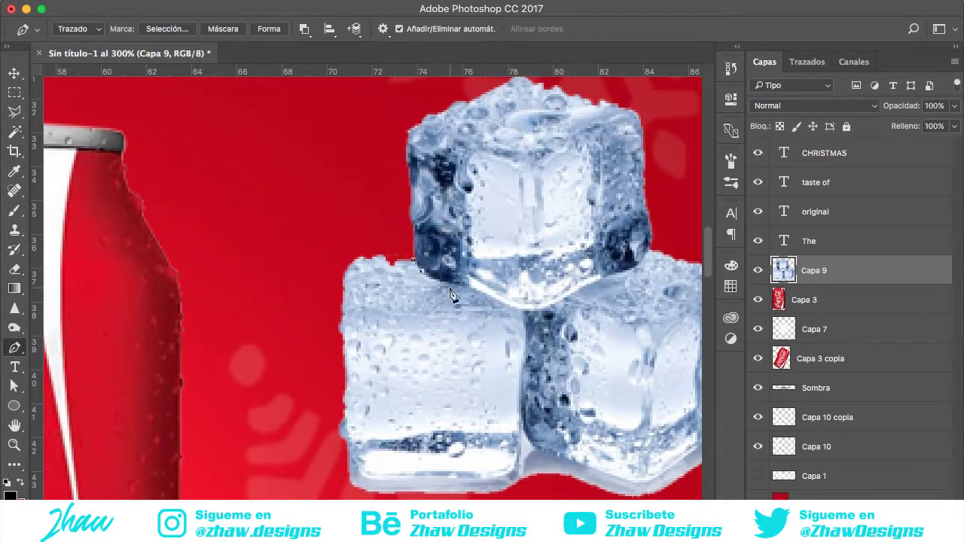
# Turn the traced top-cube path into a selection, copy it to Capa 11, and hide Capa 9.
pyautogui.hotkey('ctrl', 'alt', 'z')
pyautogui.hotkey('ctrl', 'alt', 'z')
pyautogui.hotkey('ctrl', 'alt', 'z')
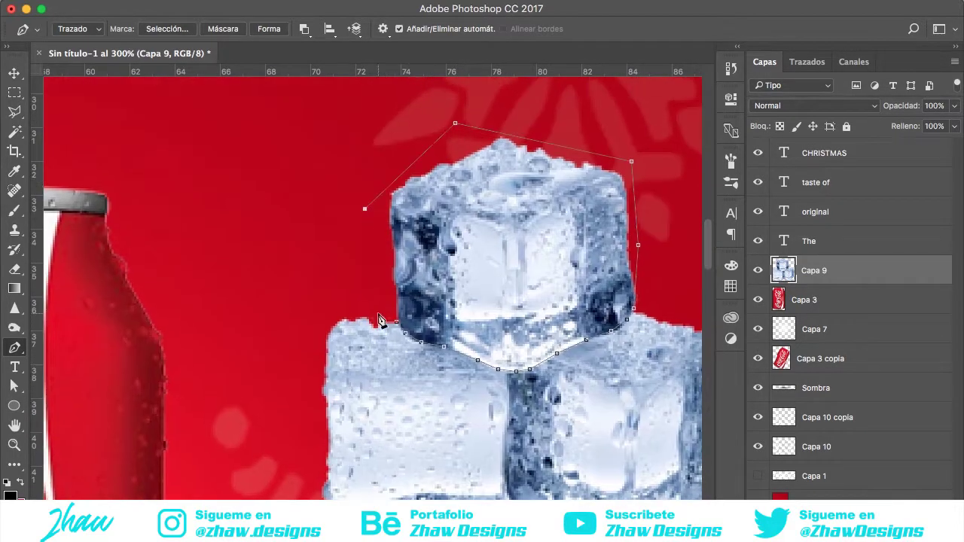
pyautogui.rightClick(379, 323)
pyautogui.click(422, 376)
pyautogui.press('Return')
pyautogui.hotkey('ctrl', 'j')
pyautogui.hotkey('ctrl', '-')
pyautogui.hotkey('ctrl', '+')
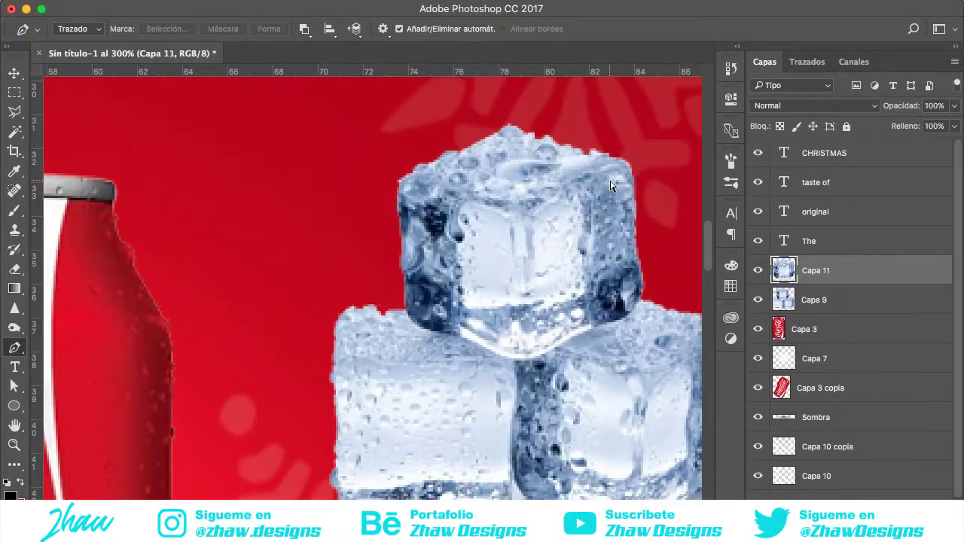
pyautogui.click(757, 299)
pyautogui.hotkey('ctrl', '-')
pyautogui.hotkey('ctrl', '-')
pyautogui.hotkey('ctrl', '-')
pyautogui.hotkey('ctrl', '-')
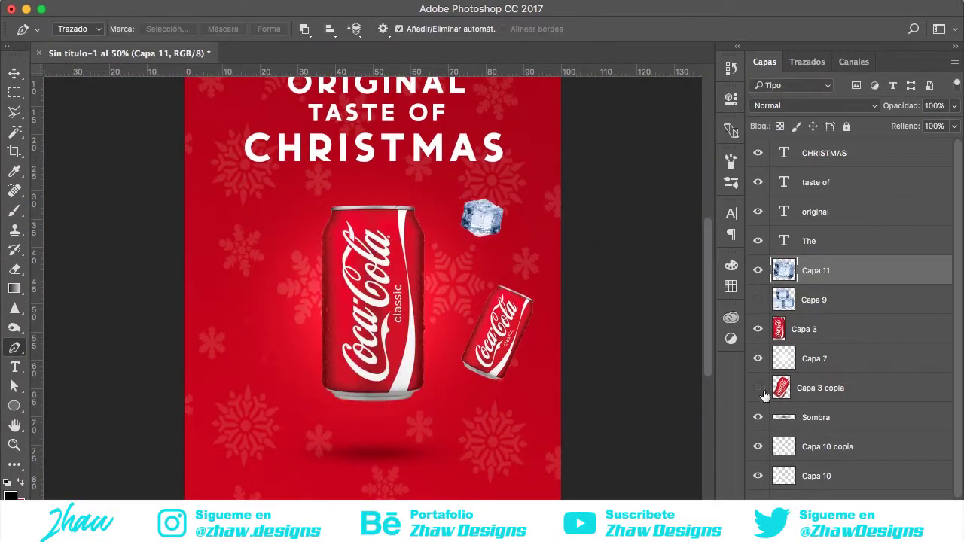
# Rotate the small can layer lower left with Free Transform, then bring up Motion Blur.
pyautogui.click(815, 417)
pyautogui.click(871, 380)
pyautogui.hotkey('ctrl', 't')
pyautogui.moveTo(527, 286); pyautogui.dragTo(430, 248)
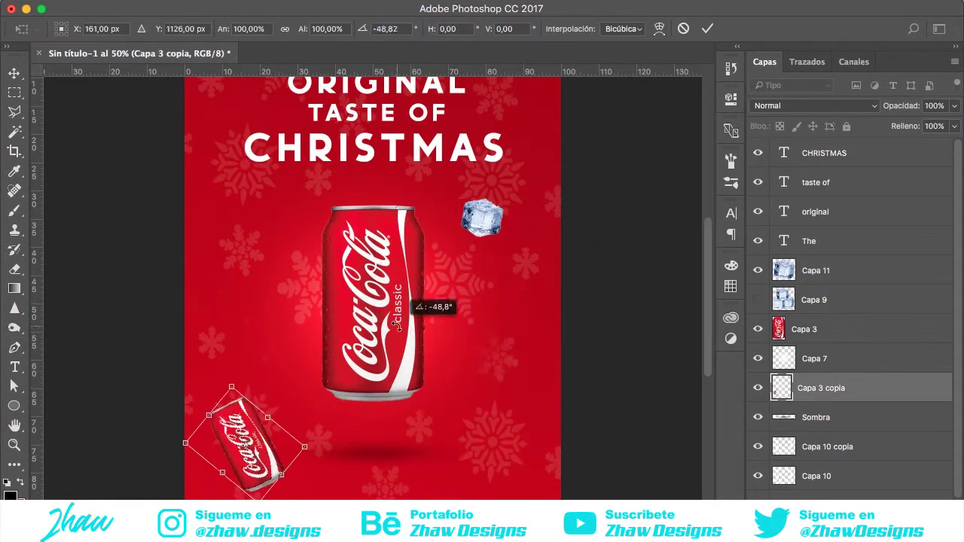
pyautogui.press('Return')
pyautogui.hotkey('ctrl', '-')
pyautogui.click(445, 0)
pyautogui.click(706, 226)
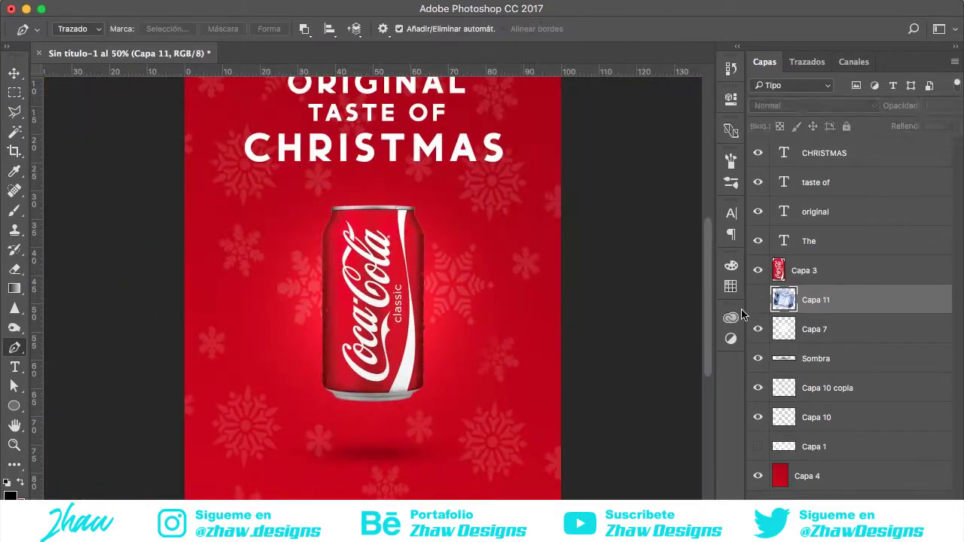
# Apply Motion Blur (angle -6, distance 11) to the ice cube on Capa 11.
pyautogui.click(666, 75)
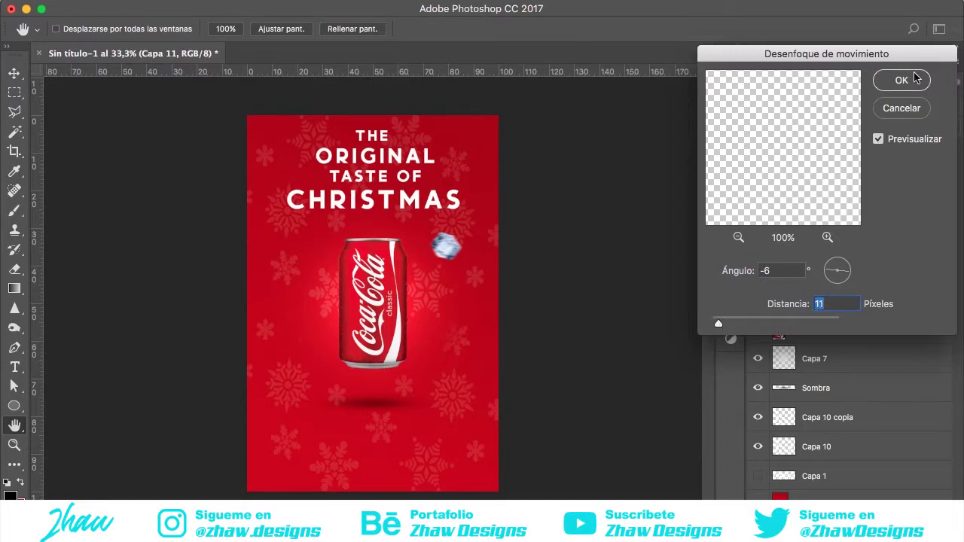
pyautogui.click(901, 79)
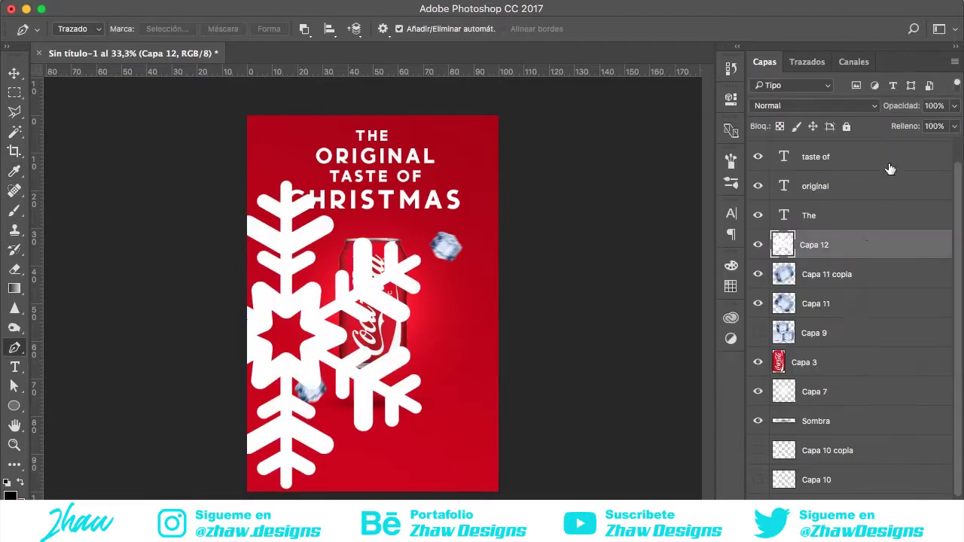
# Move snowflake layer Capa 12 below Sombra, enlarge it, and lower its opacity.
pyautogui.moveTo(813, 245); pyautogui.dragTo(865, 432)
pyautogui.hotkey('ctrl', 't')
pyautogui.moveTo(420, 484); pyautogui.dragTo(512, 463)
pyautogui.press('Return')
pyautogui.moveTo(954, 122); pyautogui.dragTo(897, 128)
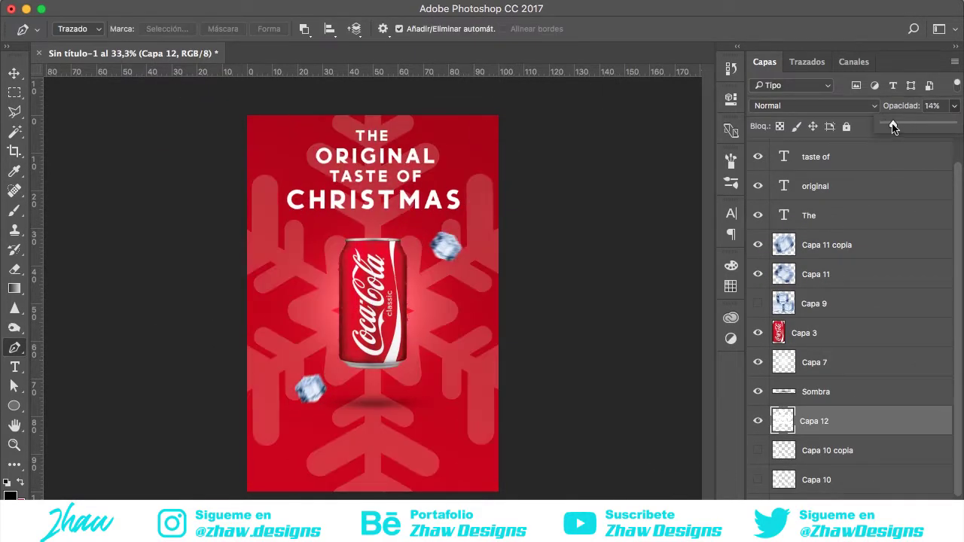
# Shrink, rotate and move the snowflake into the lower-right corner.
pyautogui.hotkey('ctrl', 't')
pyautogui.moveTo(493, 489)
pyautogui.mouseDown()
pyautogui.moveTo(381, 369)
pyautogui.moveTo(441, 338)
pyautogui.mouseUp()
pyautogui.moveTo(372, 303); pyautogui.dragTo(436, 426)
pyautogui.moveTo(482, 481); pyautogui.dragTo(464, 494)
pyautogui.scroll(2, 451, 459)
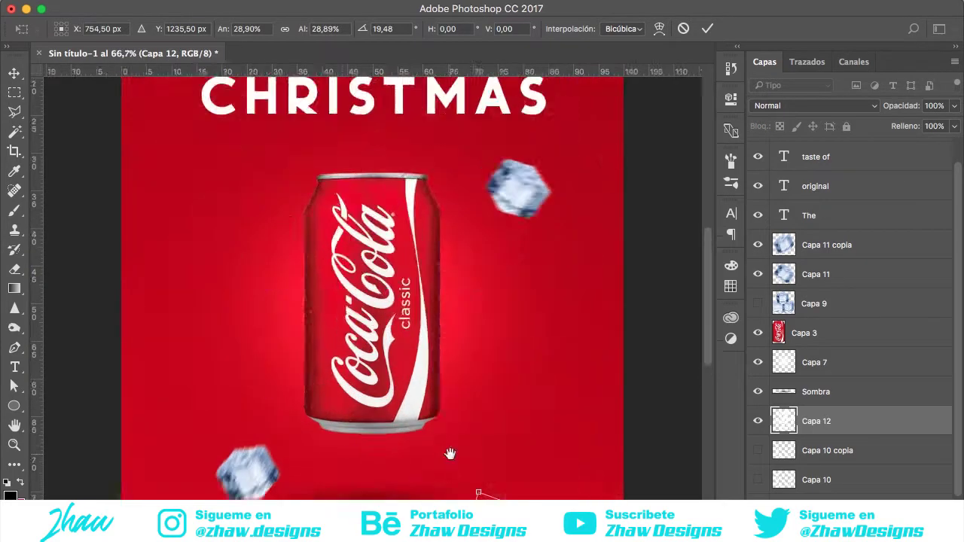
pyautogui.press('Return')
pyautogui.scroll(-2, 456, 350)
pyautogui.press('p')
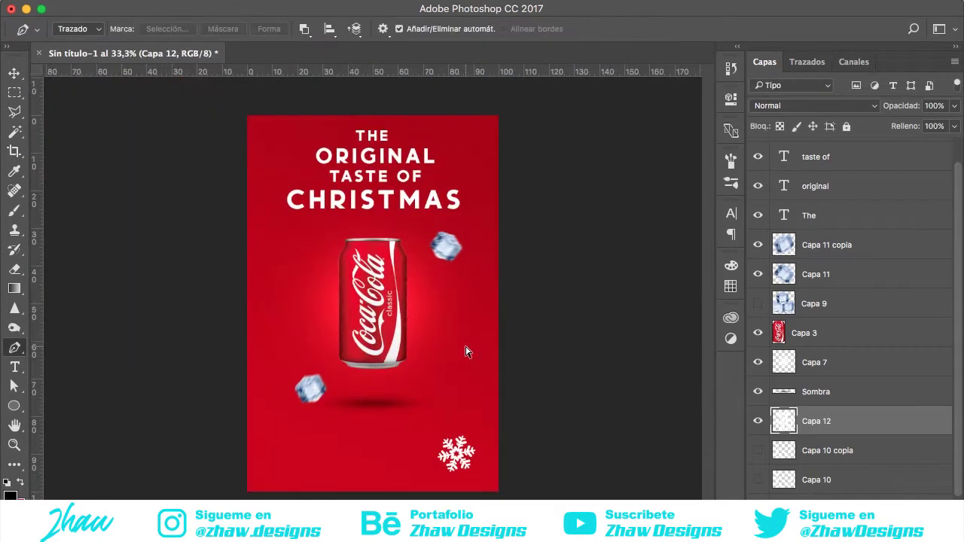
# Place the snowflake copy, Capa 12 copia, at the lower-left corner.
pyautogui.scroll(1, 517, 431)
pyautogui.moveTo(515, 369); pyautogui.dragTo(267, 347)
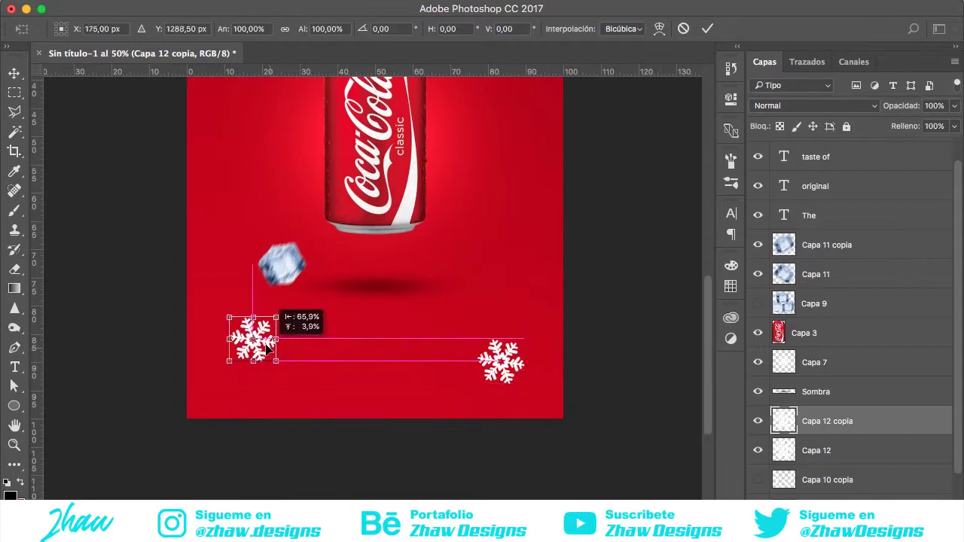
pyautogui.press('Return')
pyautogui.scroll(-1, 253, 372)
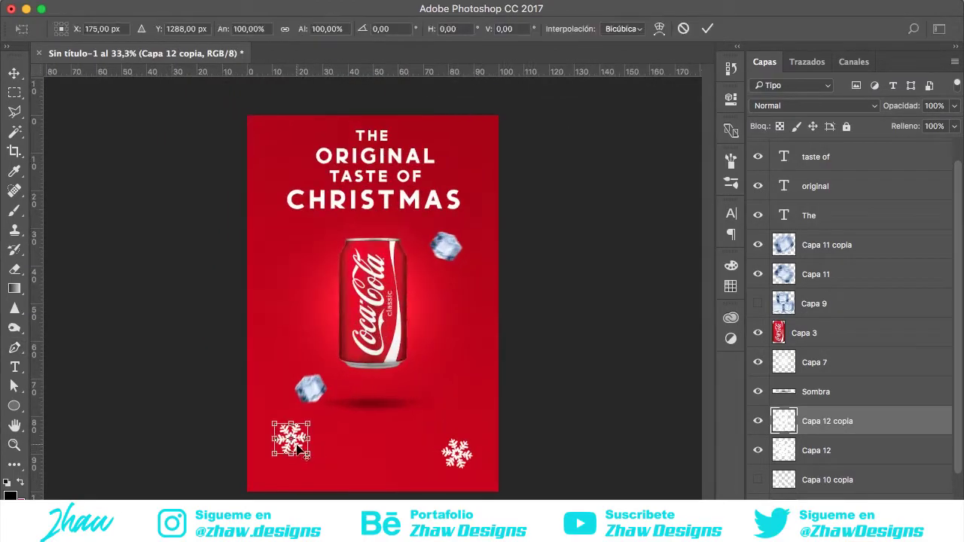
# Scale up the four CHRISTMAS headline text layers slightly.
pyautogui.scroll(1, 866, 227)
pyautogui.click(865, 239)
pyautogui.keyDown('shift'); pyautogui.click(859, 160); pyautogui.keyUp('shift')
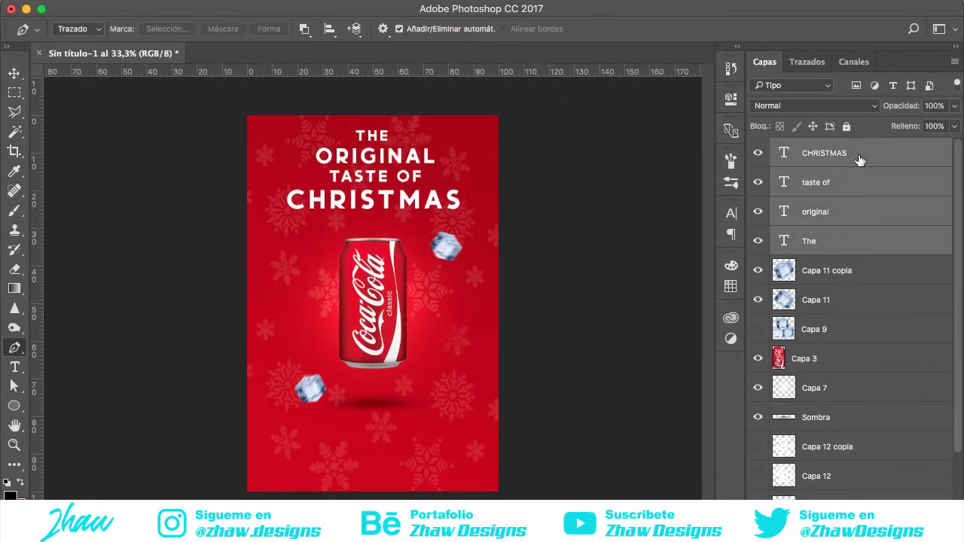
pyautogui.press('Return')
# Fine-tune the ice cube copy, Capa 11 copia, with Free Transform.
pyautogui.click(868, 278)
pyautogui.hotkey('ctrl', '+')
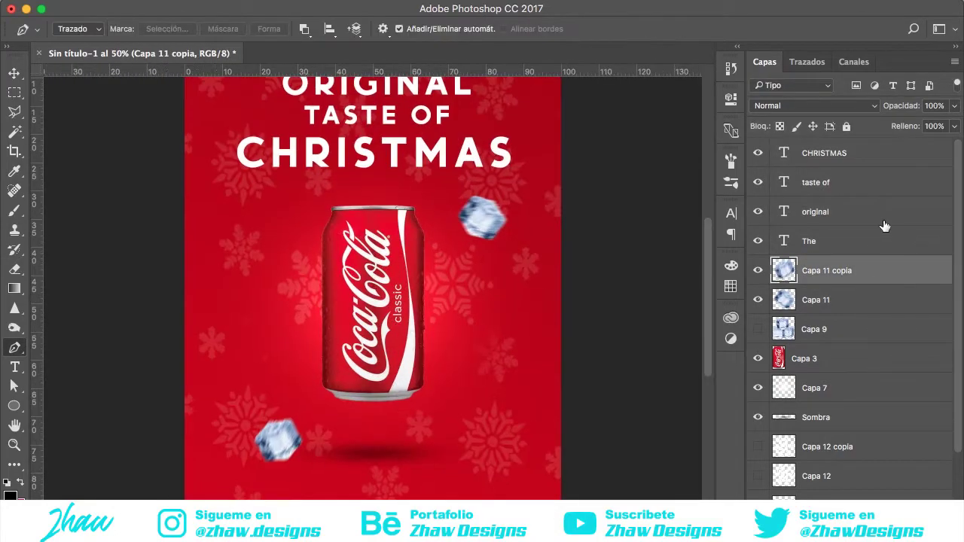
pyautogui.press('Return')
pyautogui.hotkey('ctrl', '-')
pyautogui.hotkey('ctrl', '-')
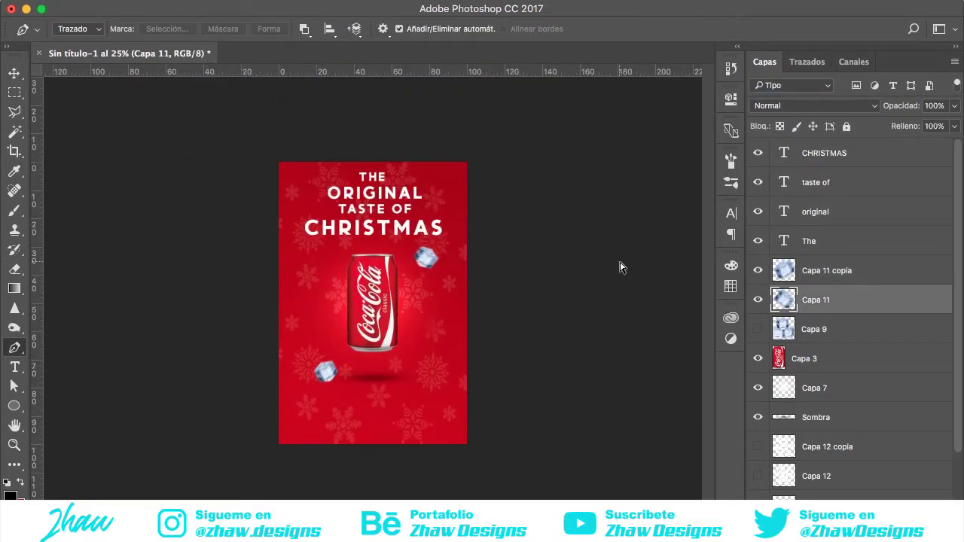
pyautogui.hotkey('ctrl', '+')
# Make the snowflake pattern copy Capa 10 copia visible and confirm its transform.
pyautogui.click(751, 452)
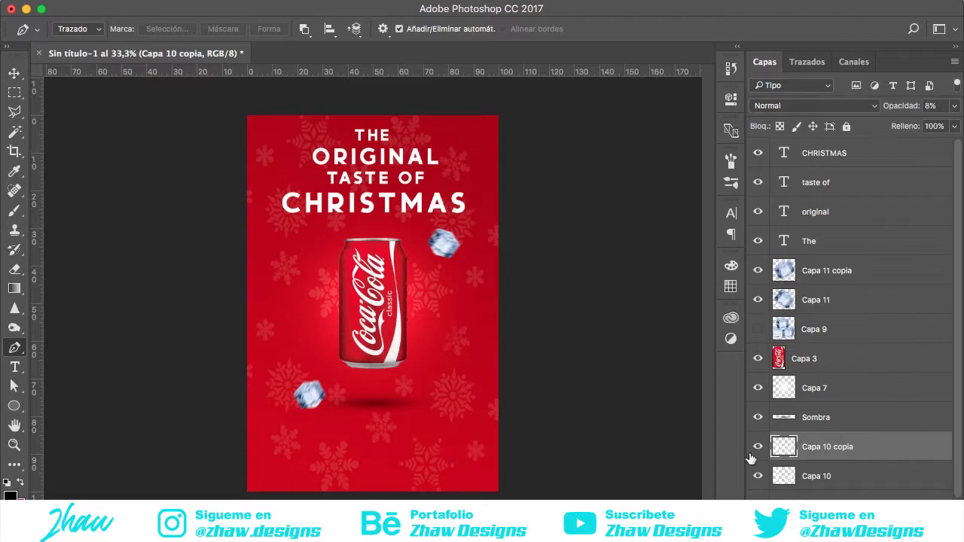
pyautogui.click(758, 449)
pyautogui.scroll(-1, 760, 437)
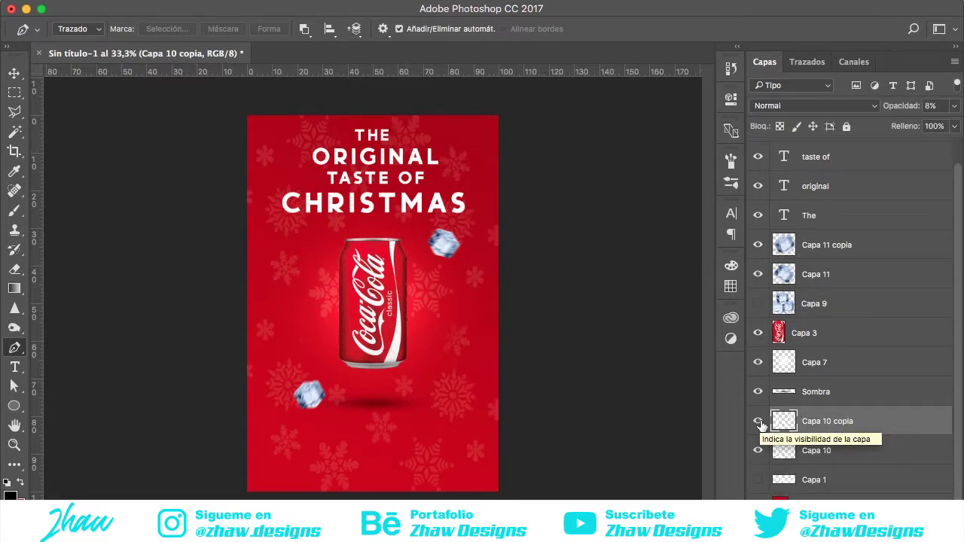
pyautogui.press('Return')
pyautogui.hotkey('ctrl', '+')
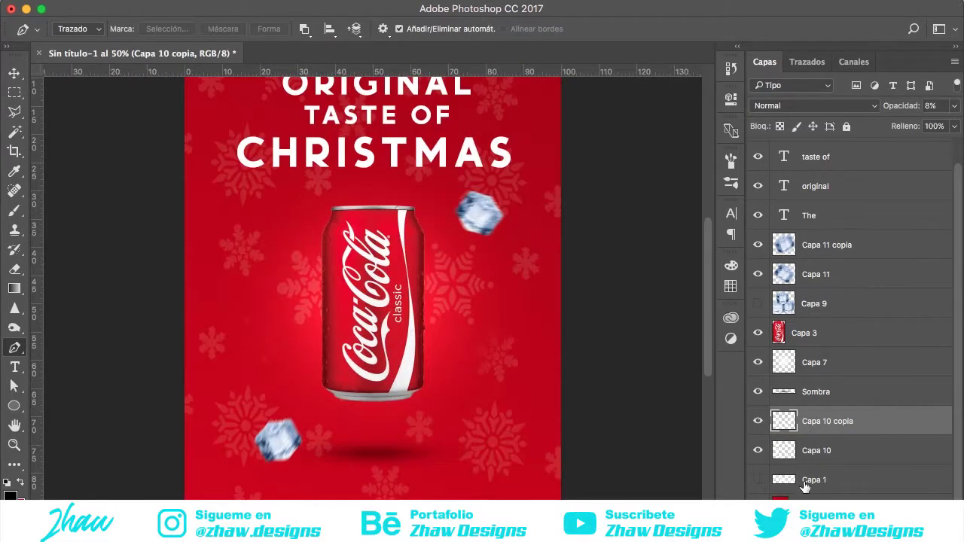
# Move the white Coca-Cola logo on Capa 1 to the bottom centre.
pyautogui.hotkey('ctrl', '-')
pyautogui.click(820, 485)
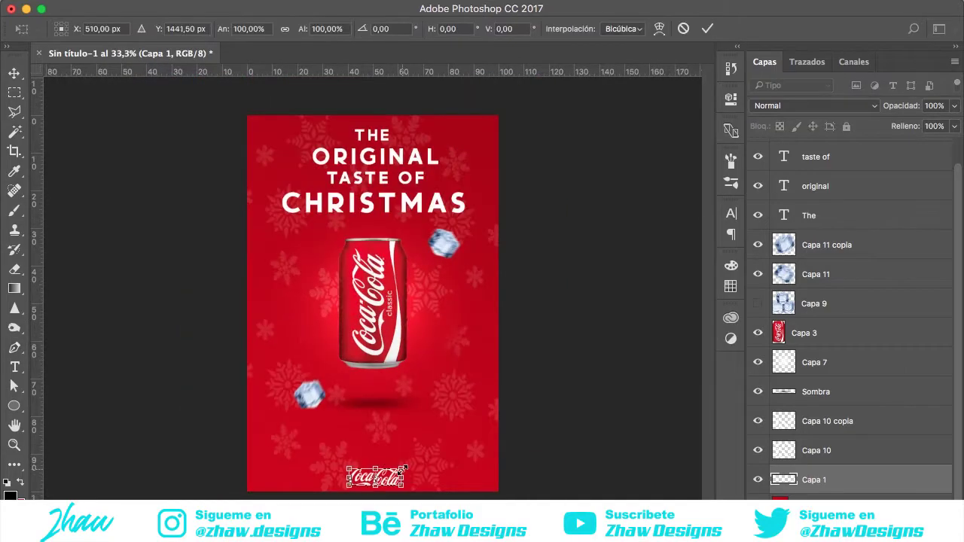
pyautogui.moveTo(402, 468); pyautogui.dragTo(401, 467)
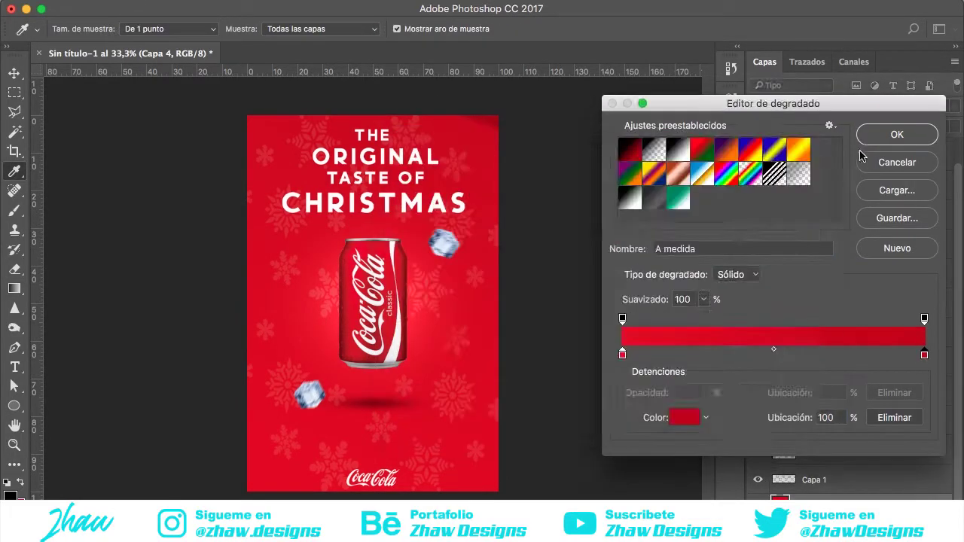
# Apply the custom red gradient to the background and set the blend mode to Superponer.
pyautogui.click(896, 134)
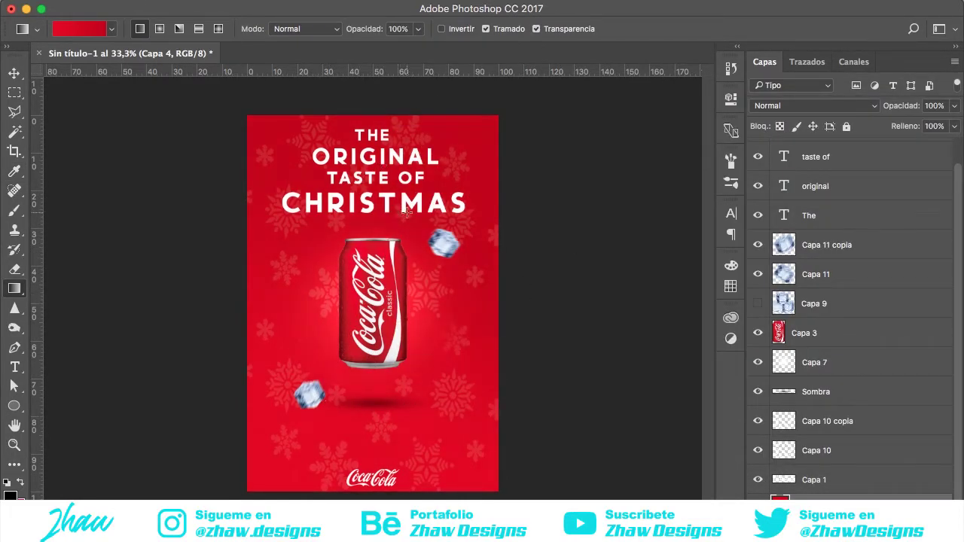
pyautogui.click(813, 105)
pyautogui.click(778, 267)
pyautogui.hotkey('ctrl', '-')
pyautogui.press('b')
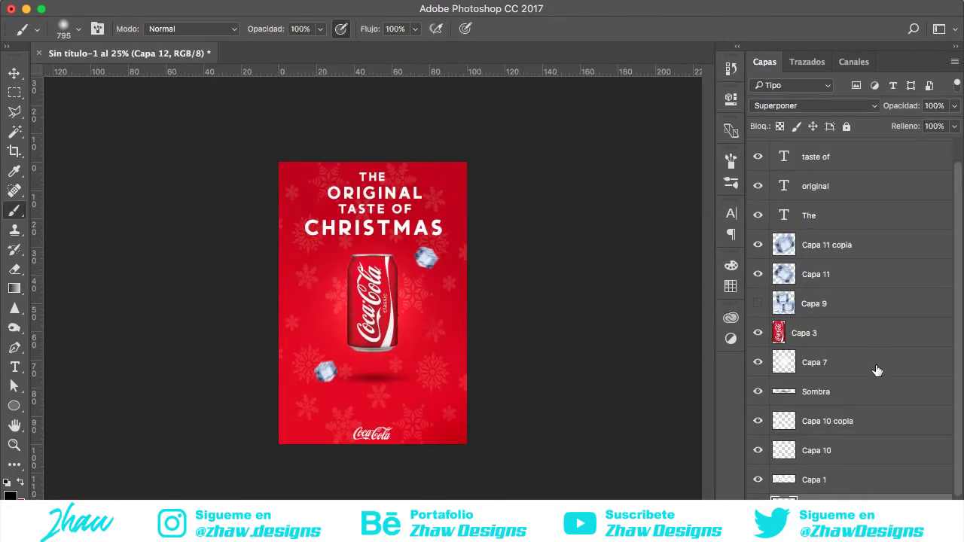
pyautogui.press('cmd+z')
pyautogui.press('cmd+minus')
pyautogui.press(']')
pyautogui.press(']')
pyautogui.press(']')
pyautogui.hotkey('ctrl', '+')
pyautogui.hotkey('ctrl', '+')
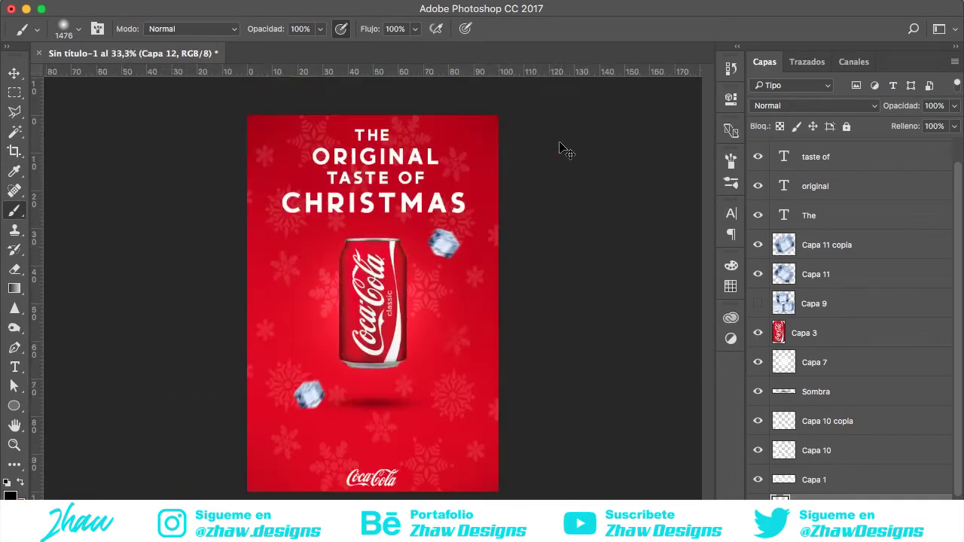